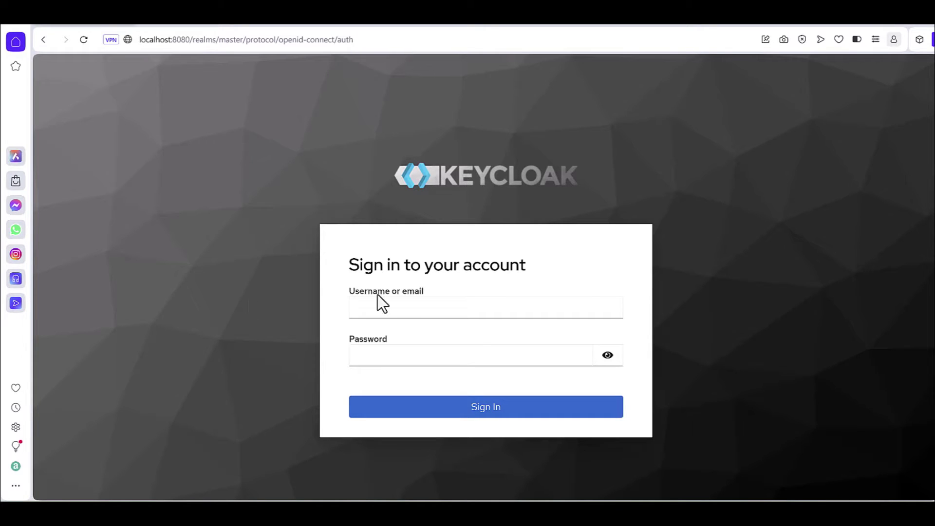
Step: Sign in to the Keycloak admin console with the administrator username and password
left_click(385, 307)
left_click(384, 308)
type("admin")
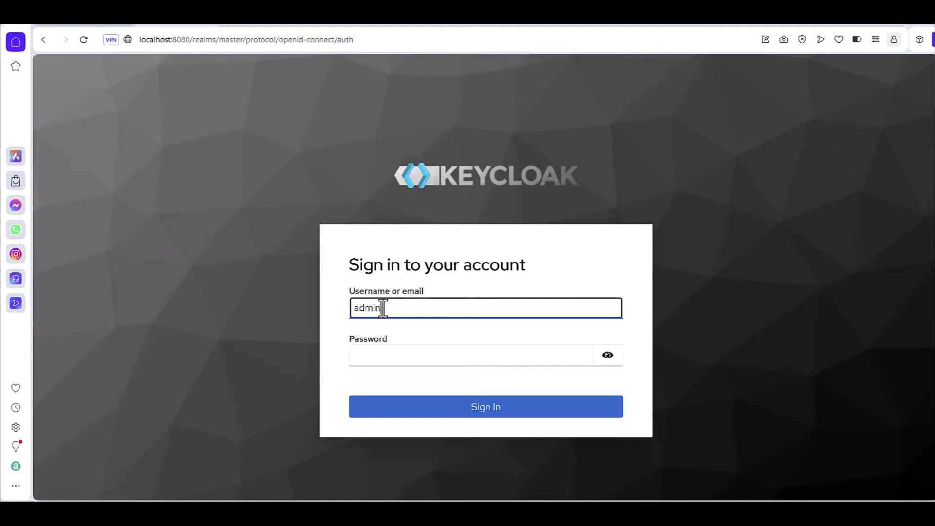
left_click(368, 355)
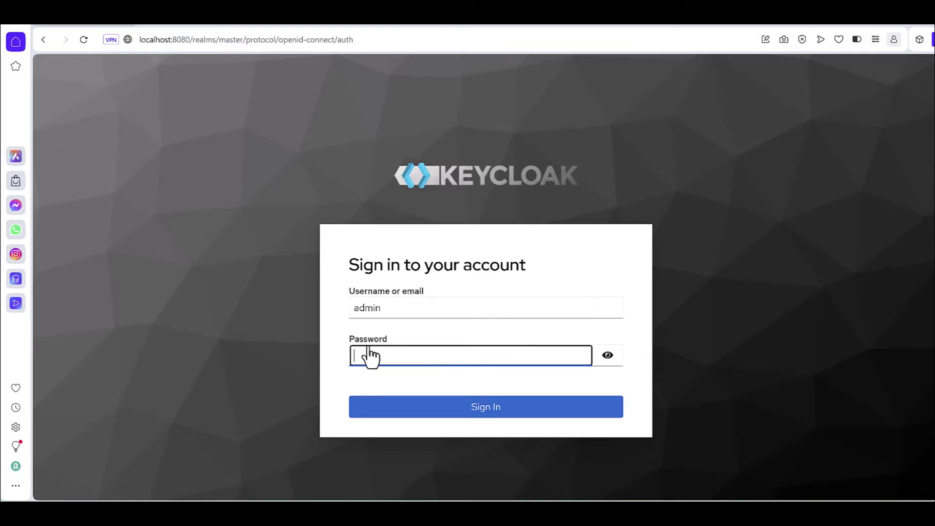
type("••••••")
left_click(417, 415)
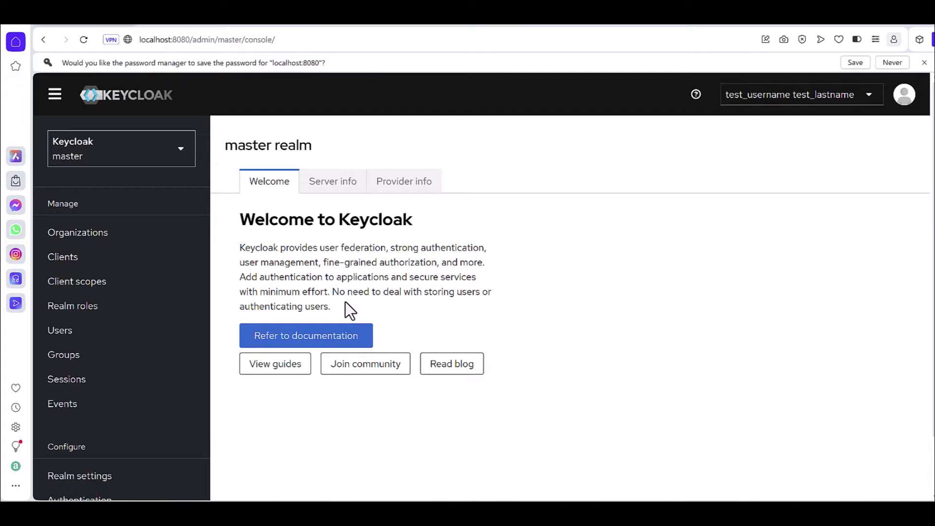
scroll(141, 329, "down", 1)
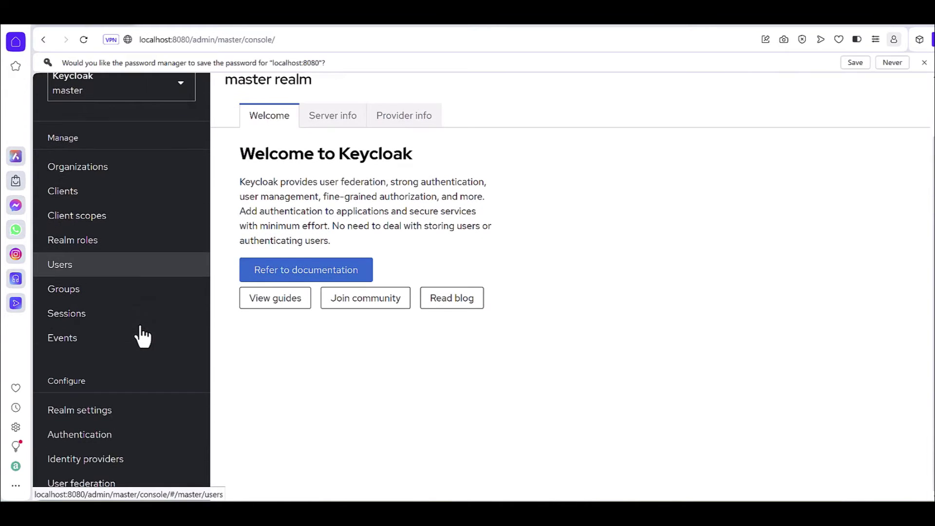
Step: Open the admin user's details from the Users list and scroll to its metadata fields
left_click(72, 271)
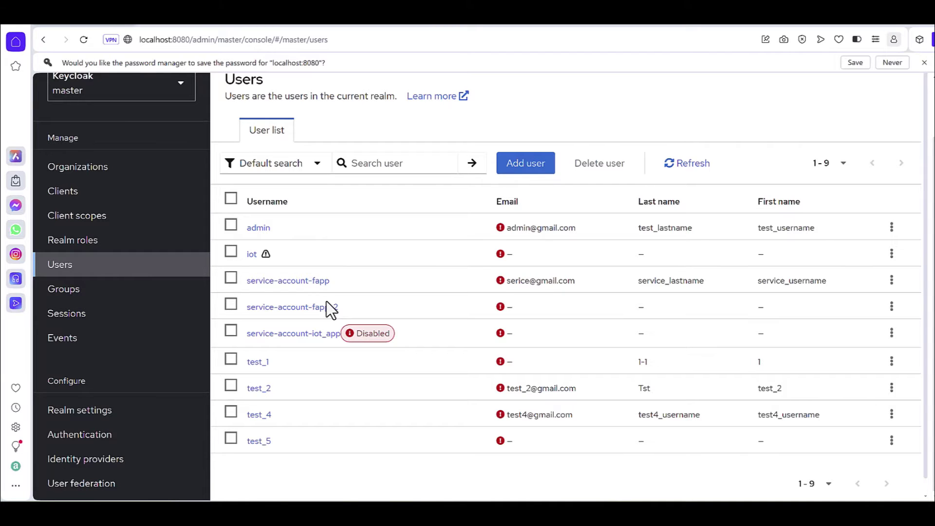
left_click(258, 229)
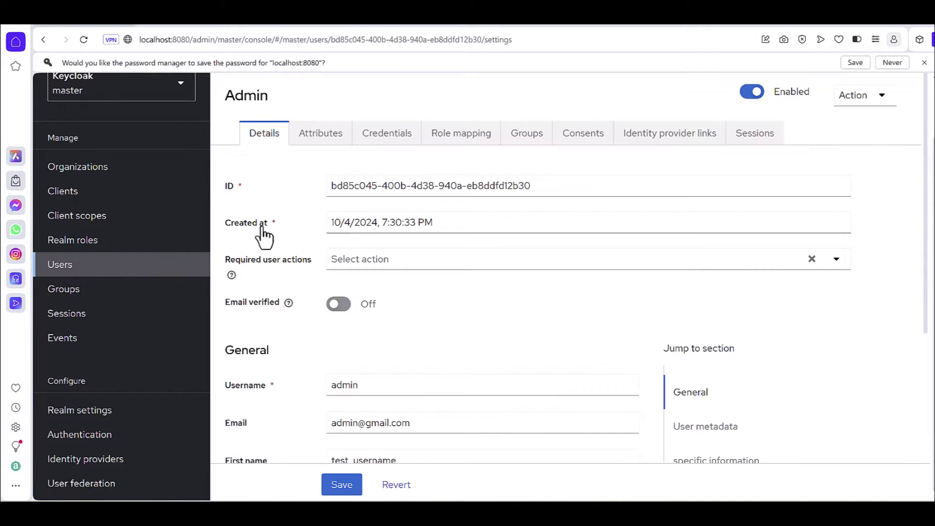
scroll(274, 325, "down", 1)
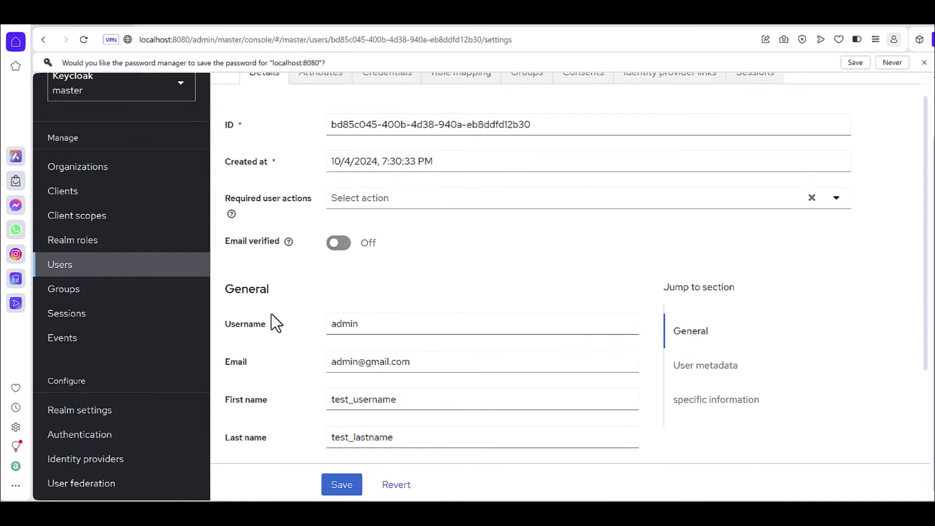
scroll(270, 314, "down", 1)
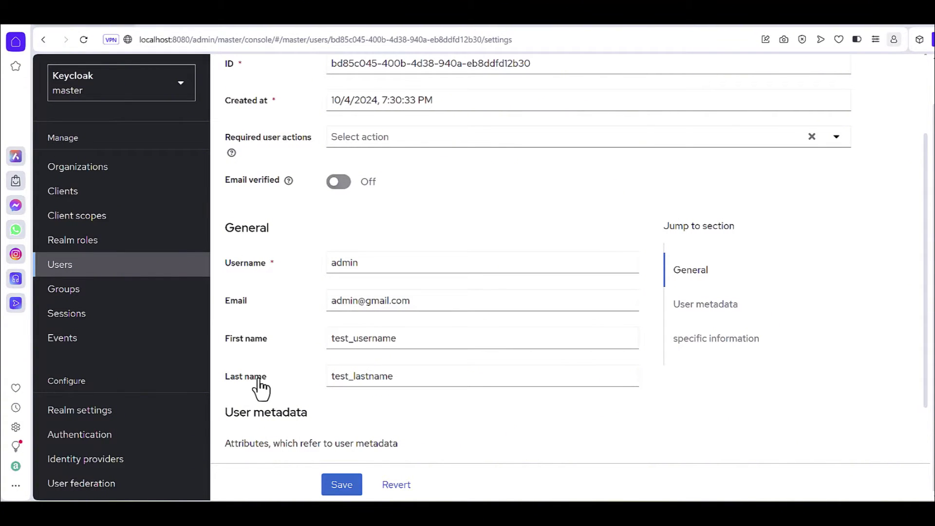
scroll(260, 388, "down", 2)
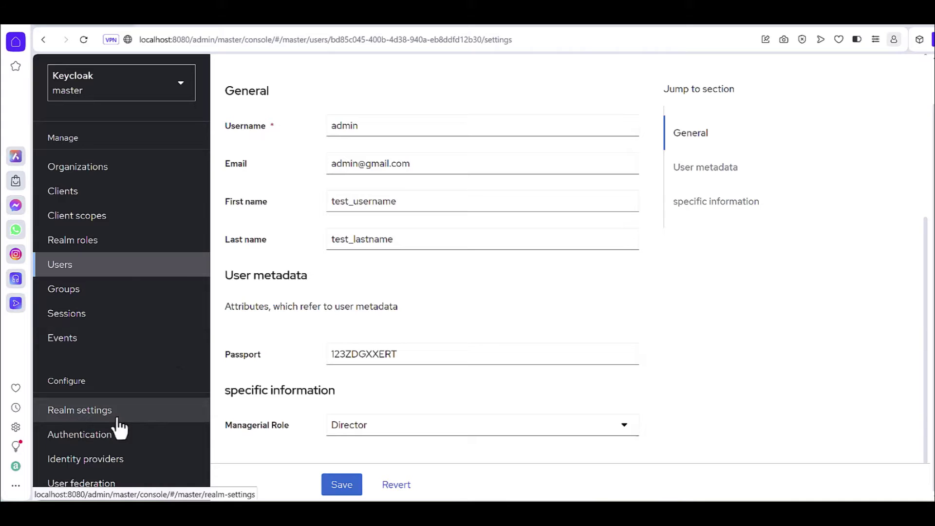
Step: Go to the Realm settings User profile tab and start a new attribute
left_click(90, 421)
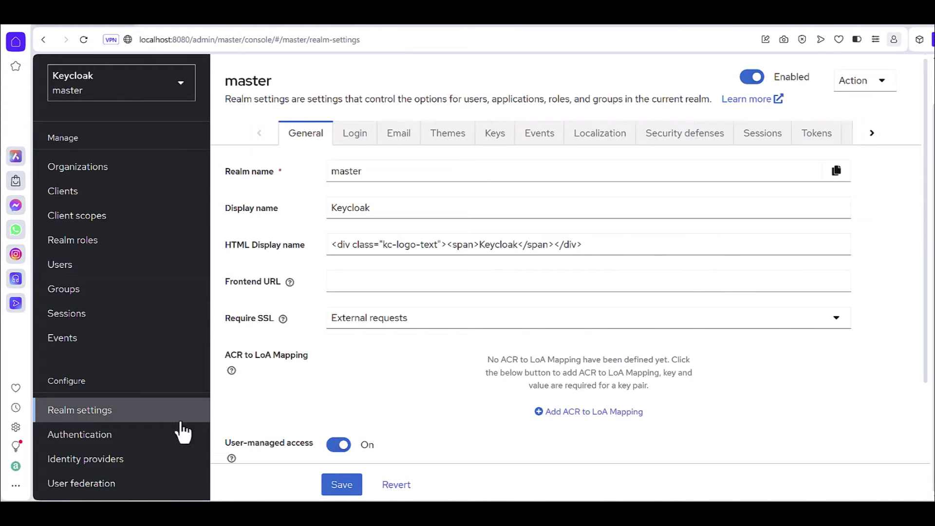
left_click(872, 136)
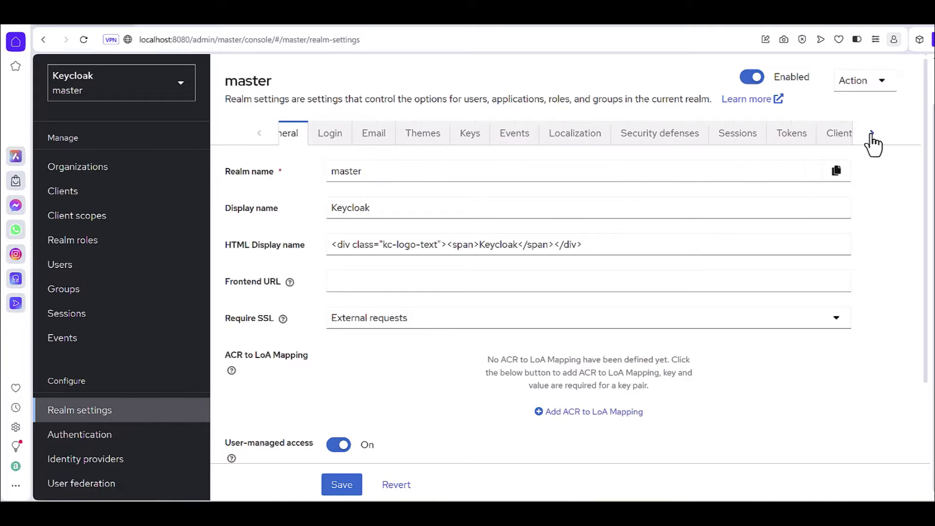
left_click(872, 139)
left_click(724, 139)
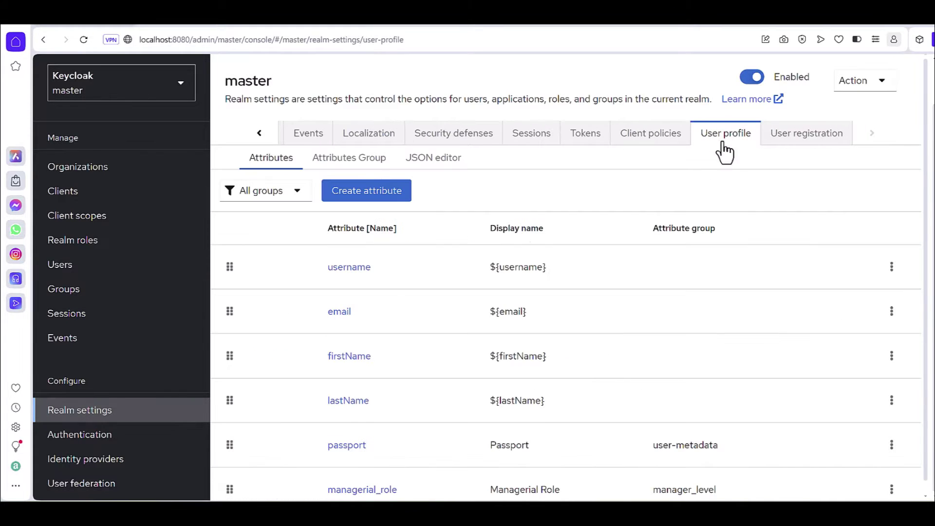
left_click(358, 197)
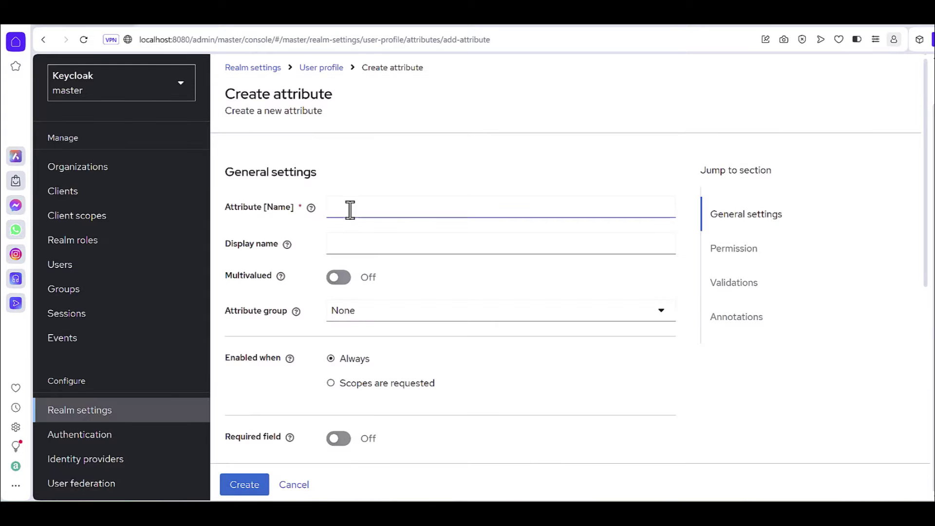
Step: Name the attribute 'department', display name 'Department', in the user-metadata group
left_click(341, 207)
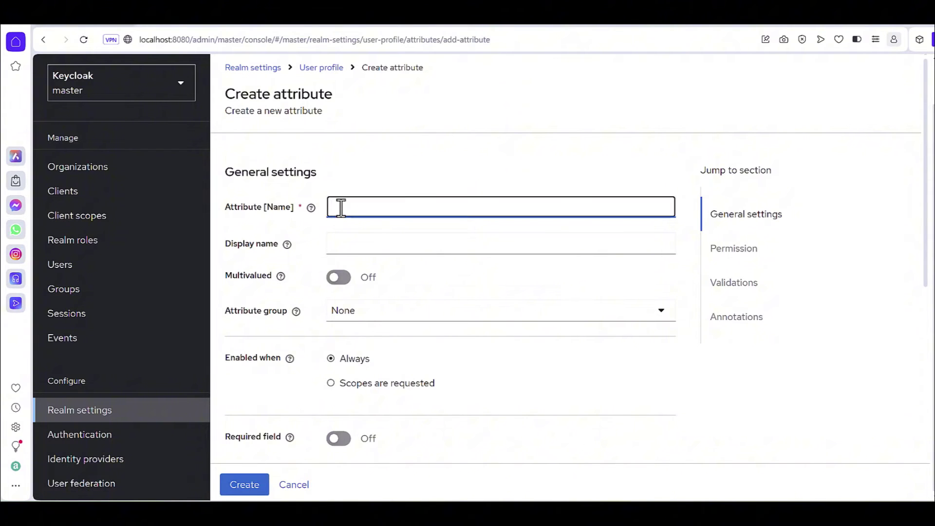
type("department")
left_click(349, 246)
type("De")
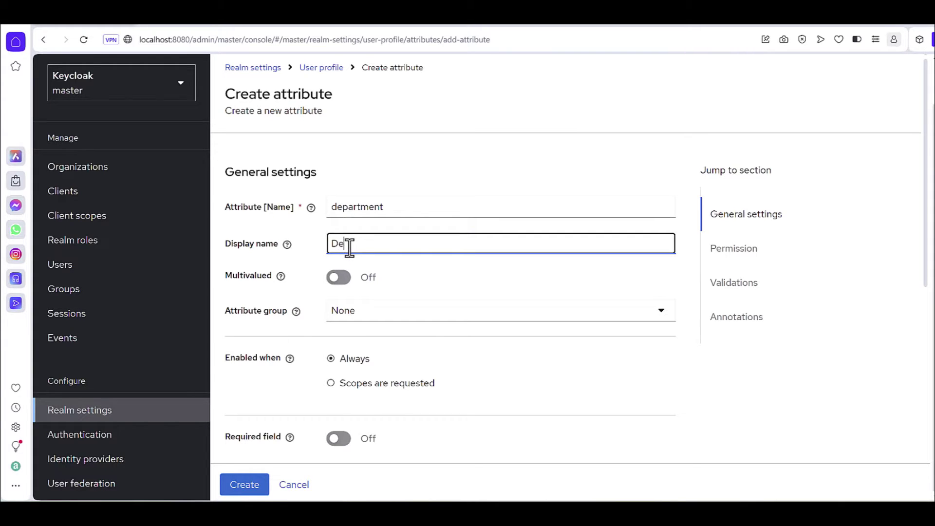
type("partment")
left_click(439, 279)
scroll(343, 269, "down", 1)
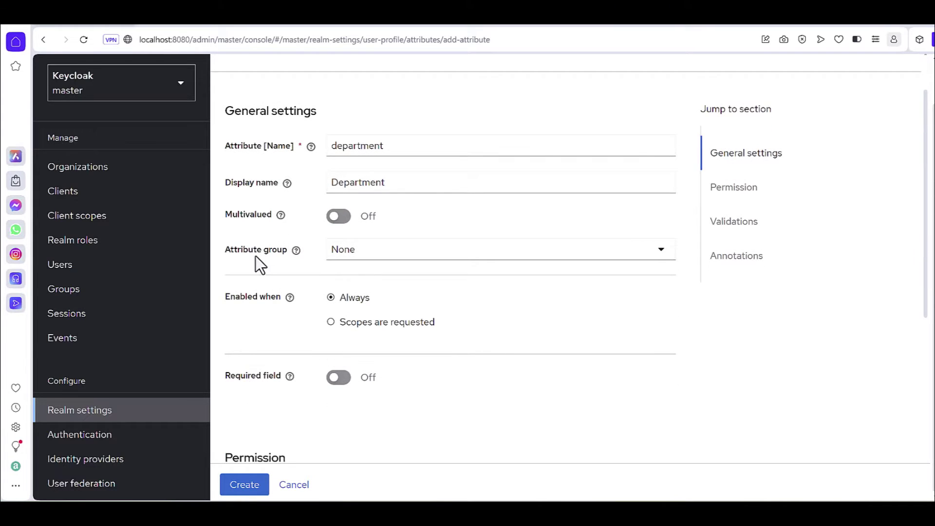
left_click(366, 250)
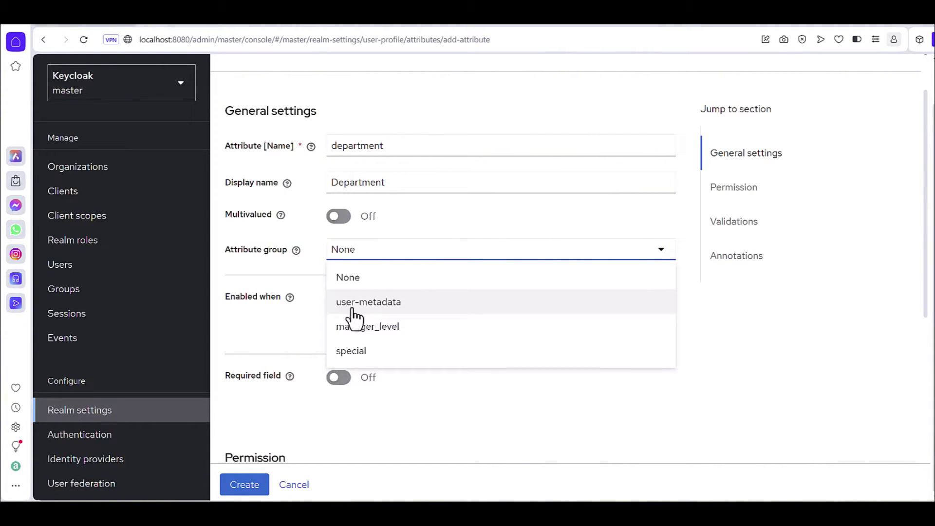
left_click(354, 307)
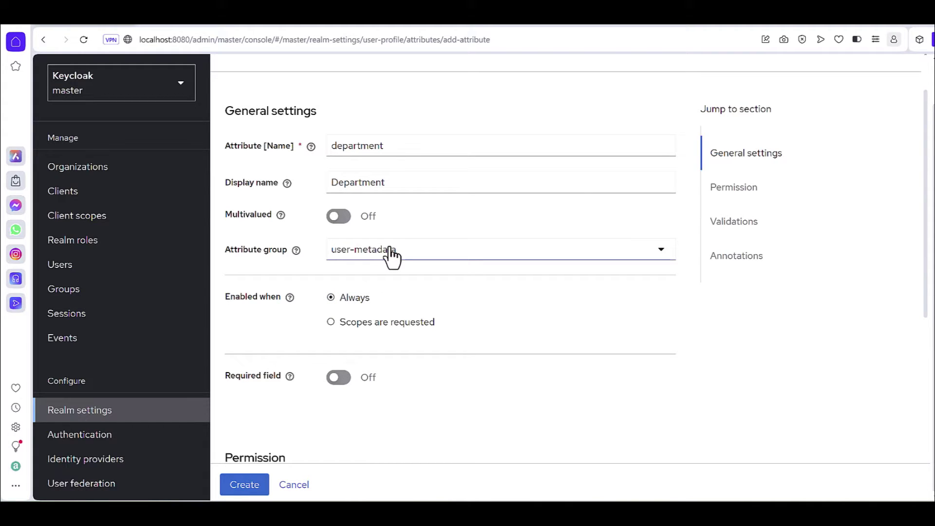
scroll(427, 285, "down", 3)
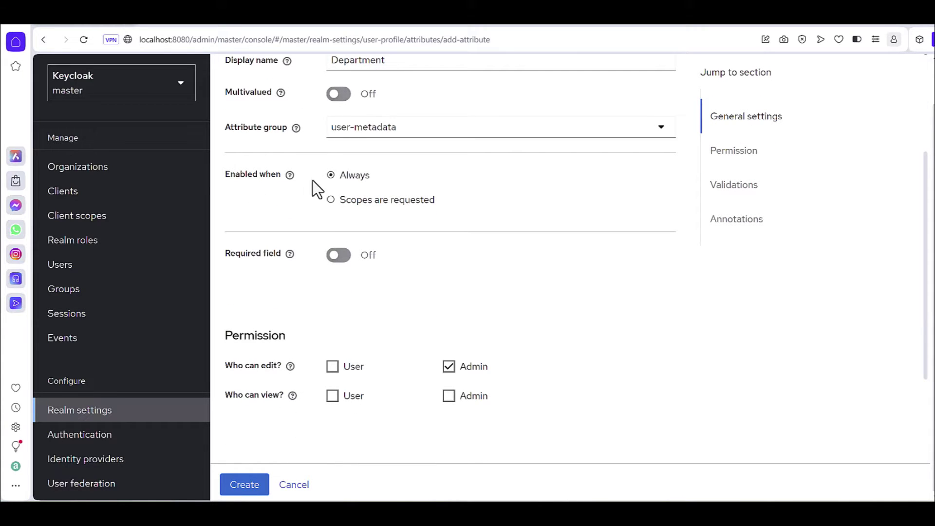
Step: Keep department always enabled, make it required only for admins, and viewable by User
left_click(331, 200)
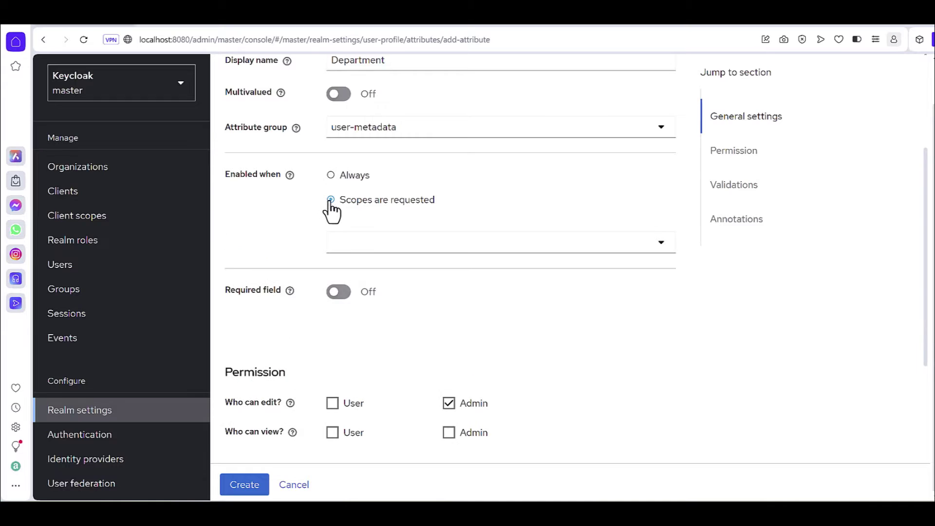
left_click(347, 247)
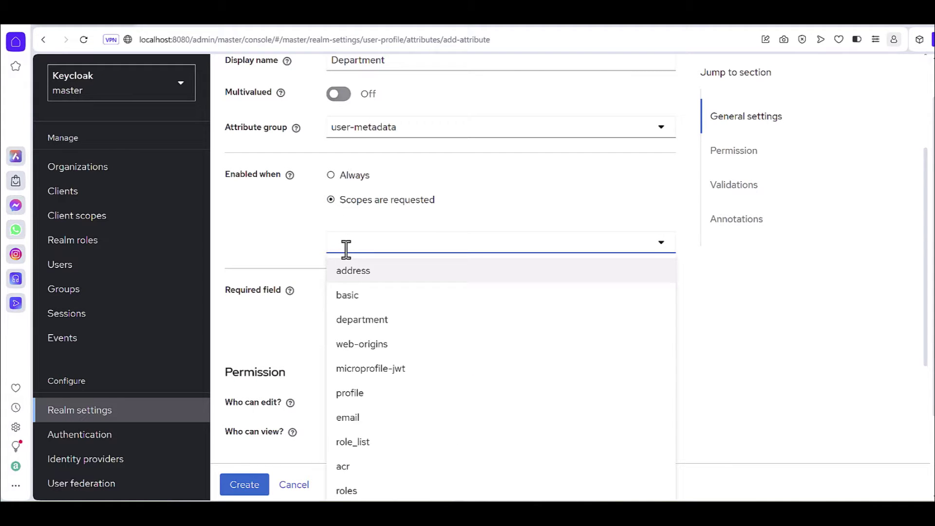
left_click(332, 176)
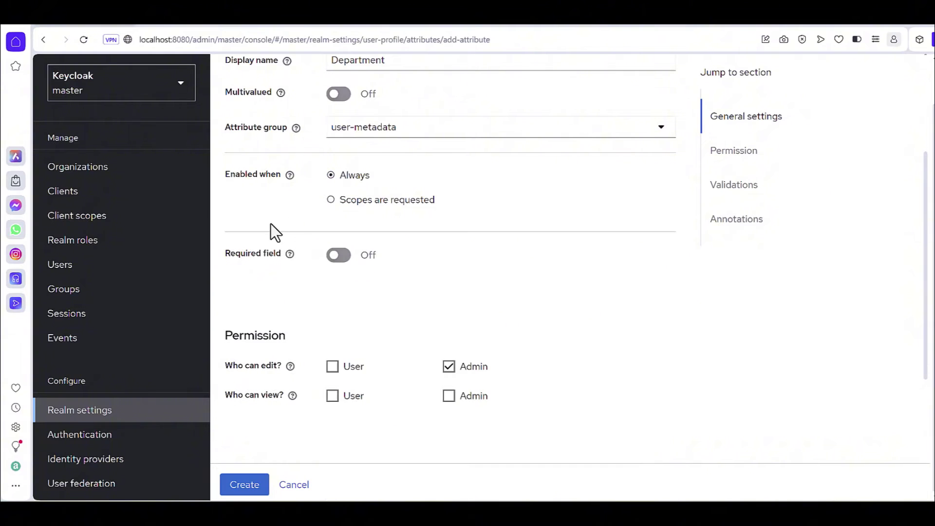
left_click(334, 258)
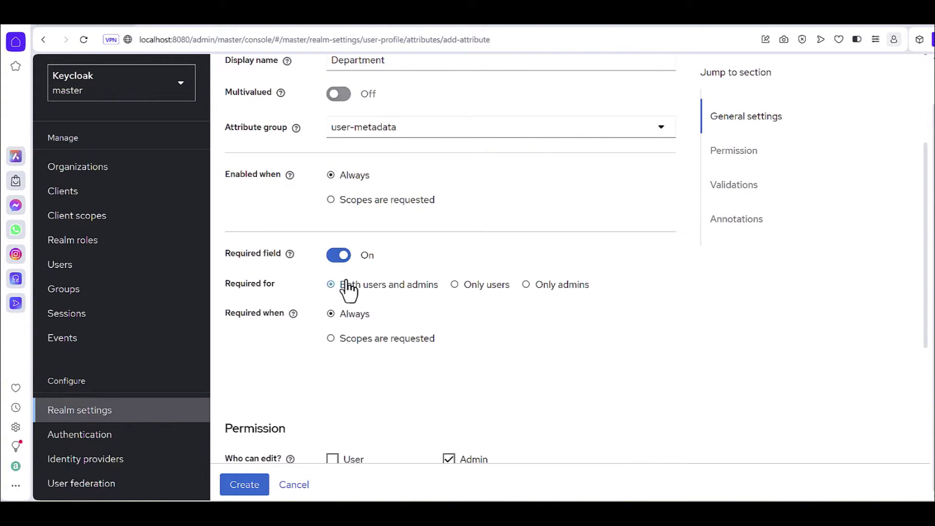
left_click(526, 285)
scroll(349, 349, "down", 2)
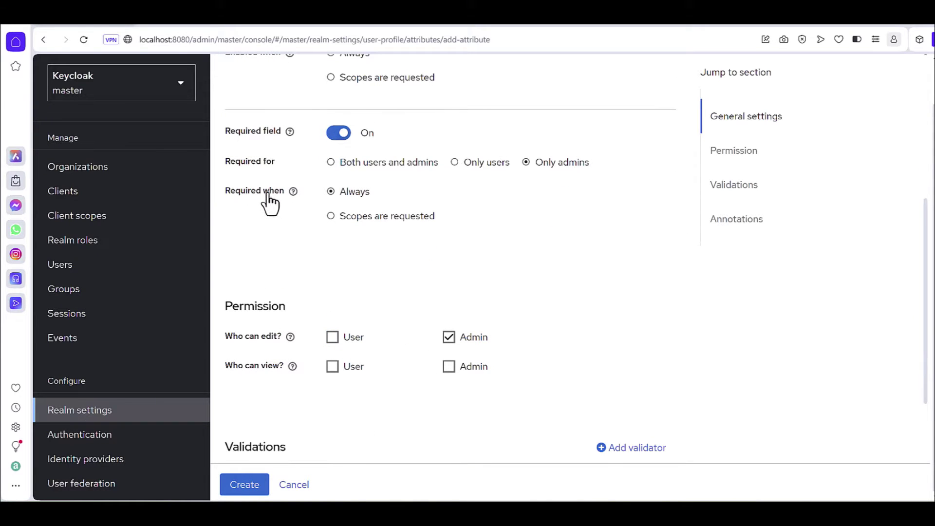
scroll(346, 319, "down", 1)
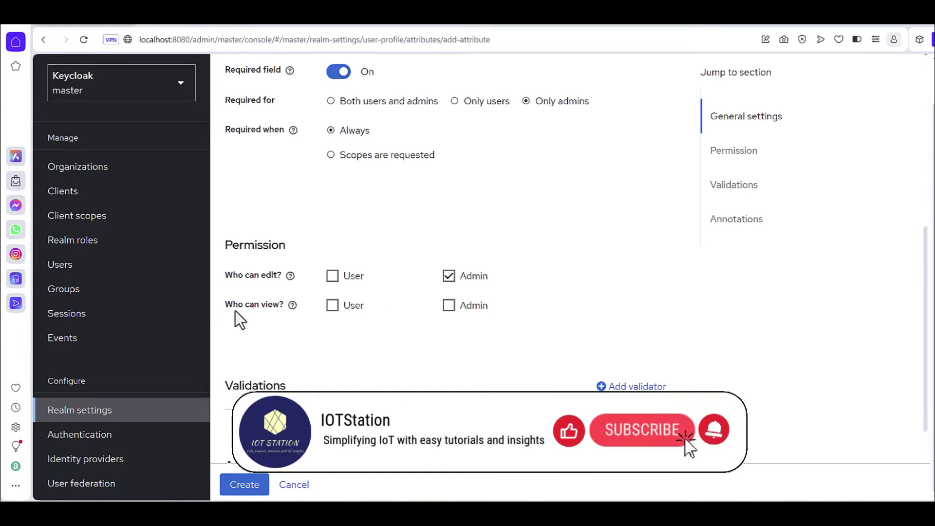
left_click(332, 307)
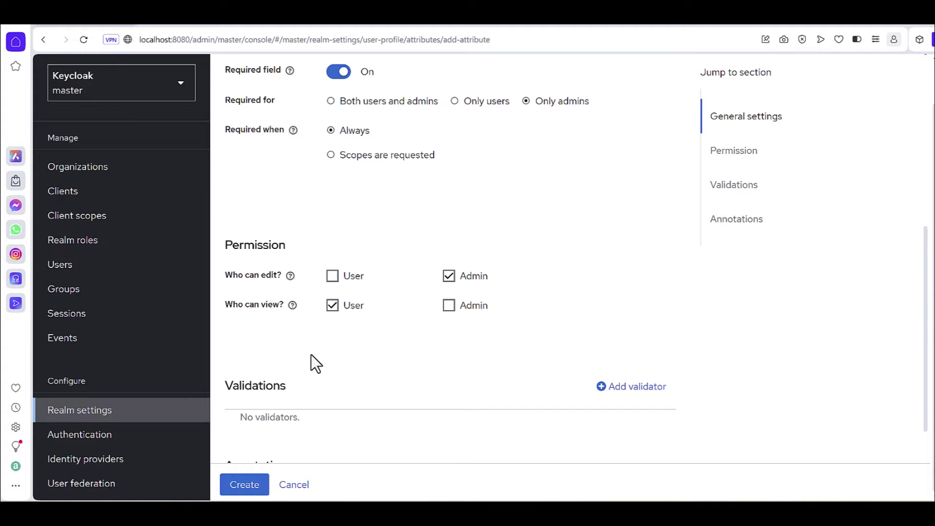
scroll(312, 354, "down", 3)
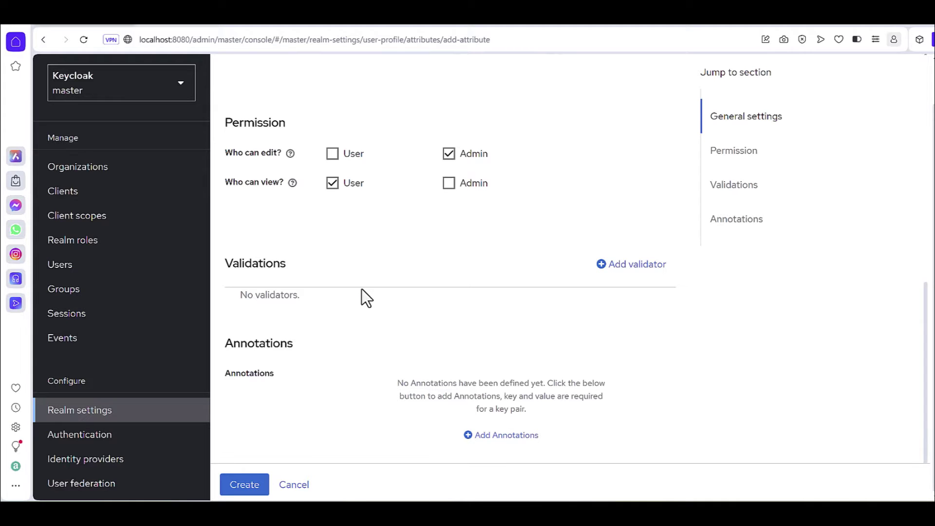
scroll(551, 302, "down", 1)
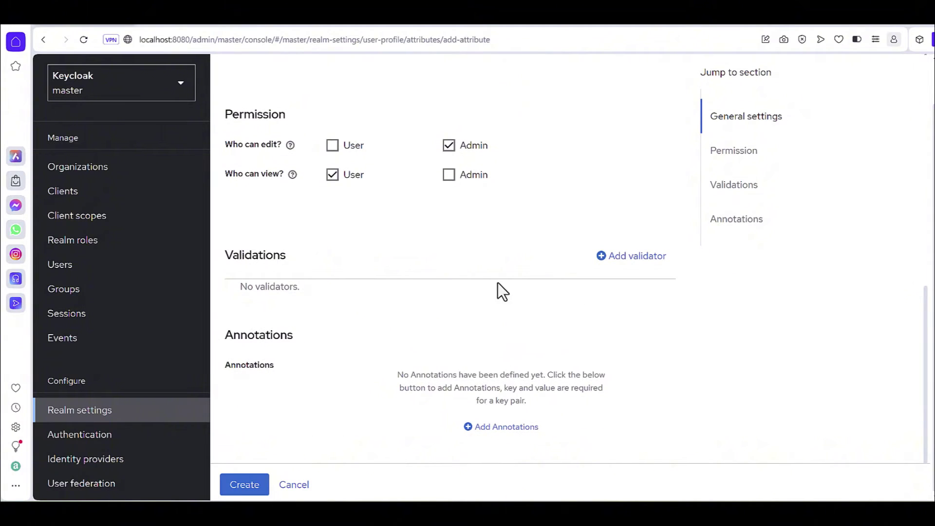
Step: Add an options validator to the department attribute, with IT as the first value
left_click(647, 260)
left_click(387, 291)
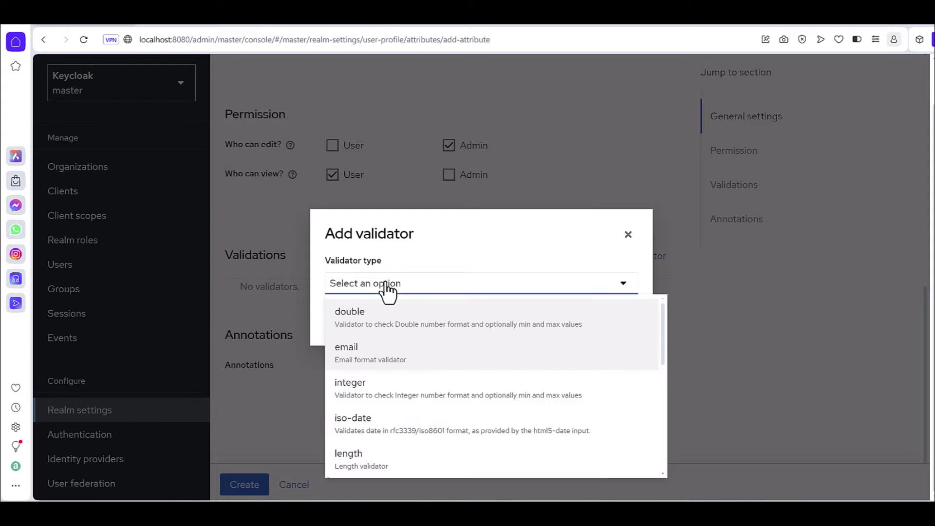
scroll(386, 390, "down", 5)
scroll(370, 460, "up", 2)
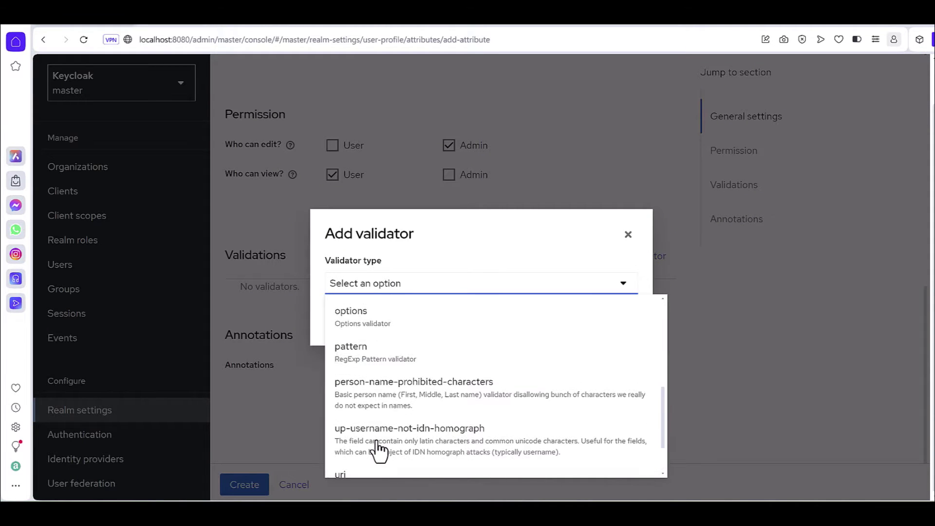
left_click(349, 320)
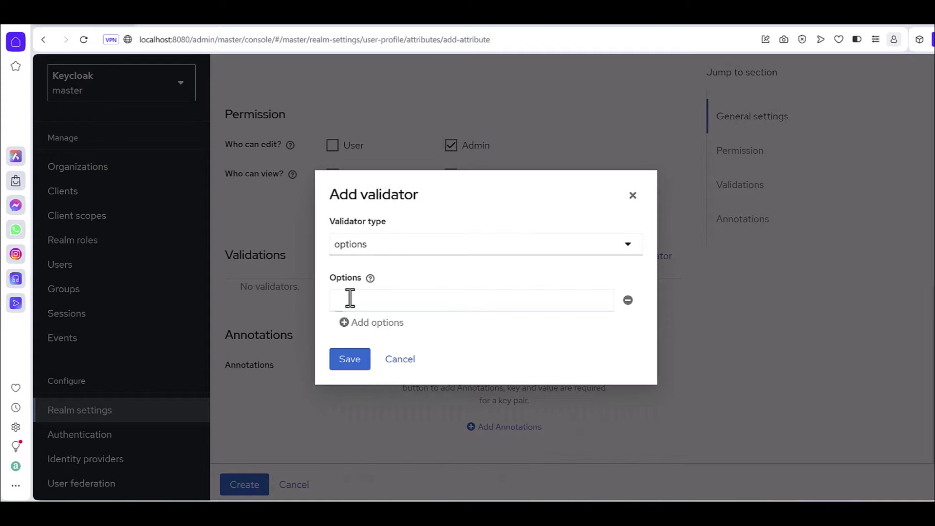
left_click(349, 299)
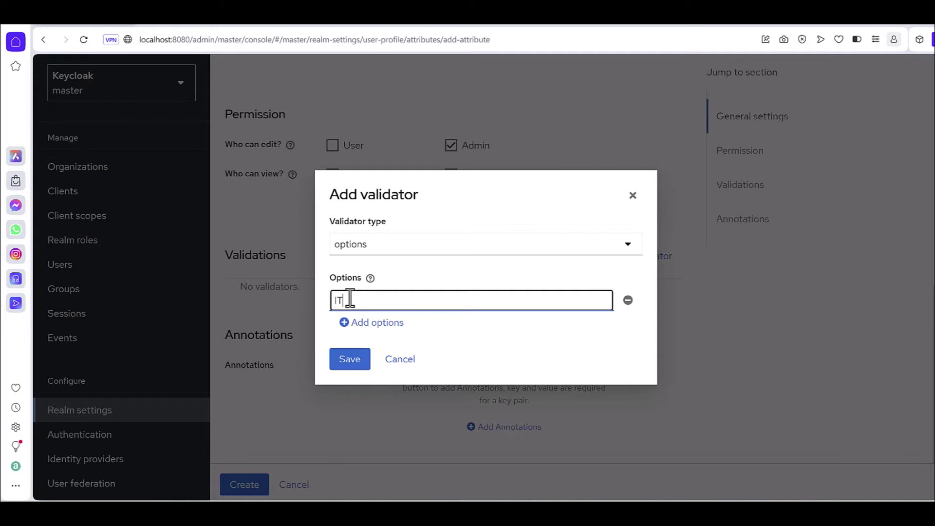
Step: Add Development and Production as further allowed options and save the validator
left_click(389, 324)
left_click(378, 310)
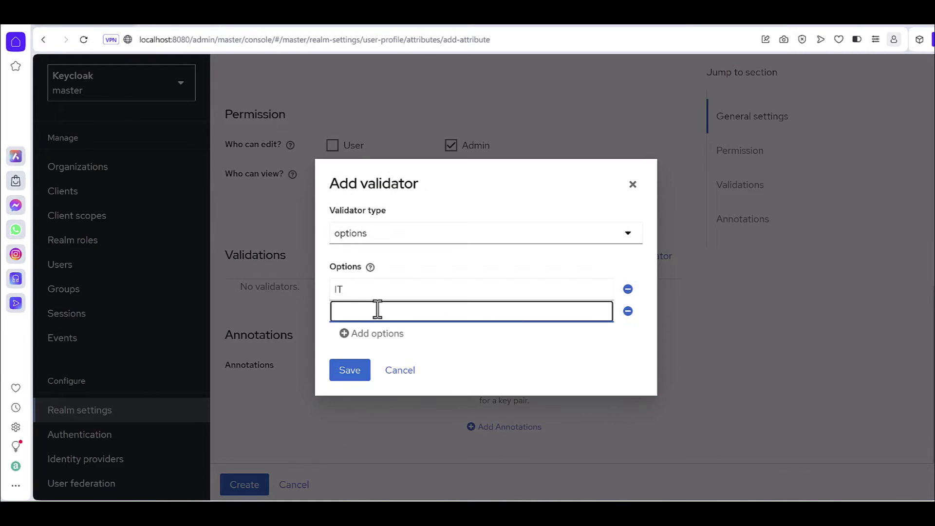
type("Development")
left_click(390, 334)
left_click(388, 323)
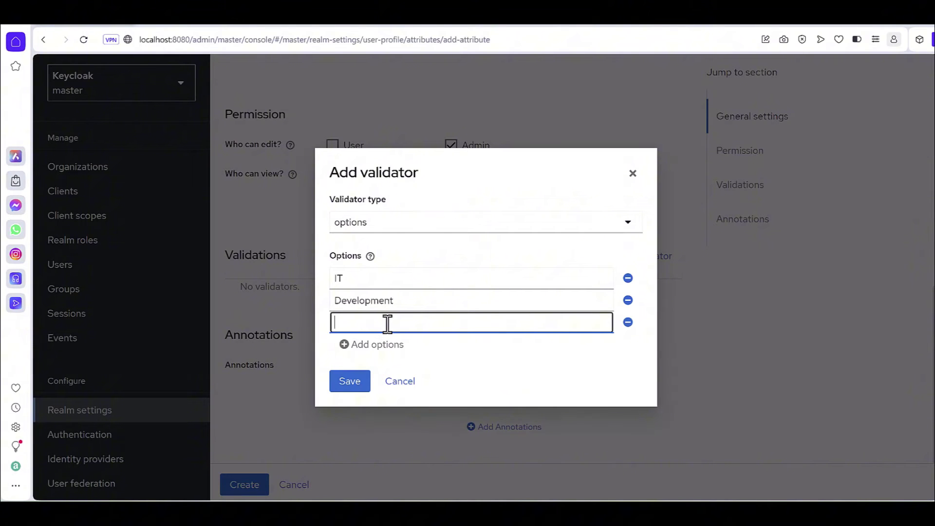
type("Production")
left_click(442, 351)
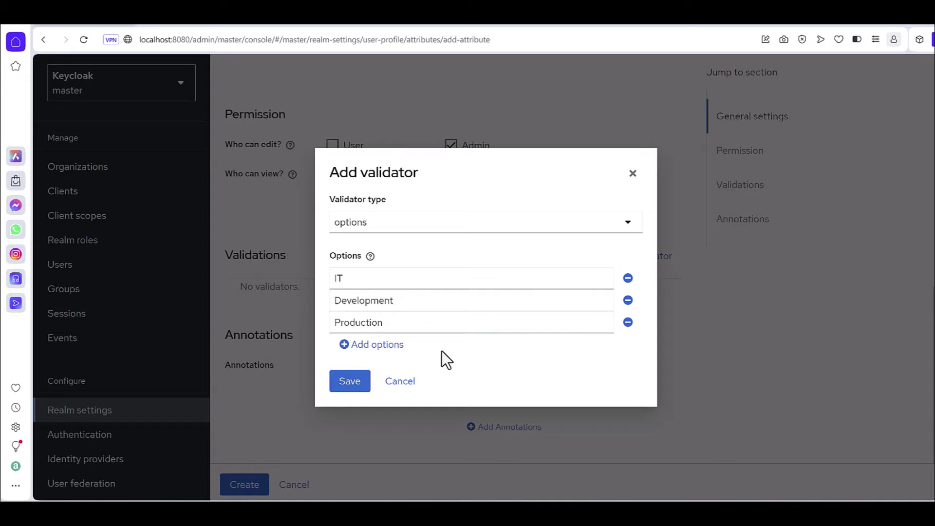
left_click(347, 389)
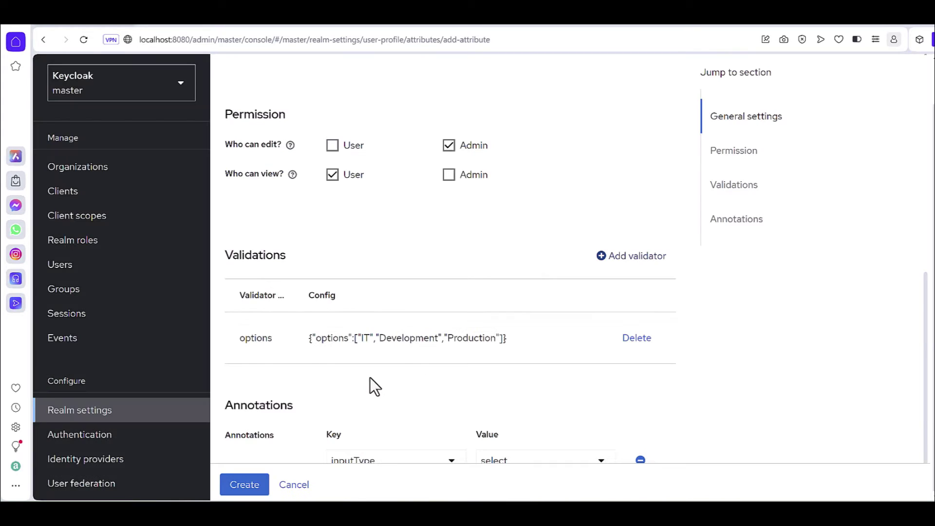
Step: Keep the inputType annotation set to select and create the department attribute
scroll(378, 376, "down", 2)
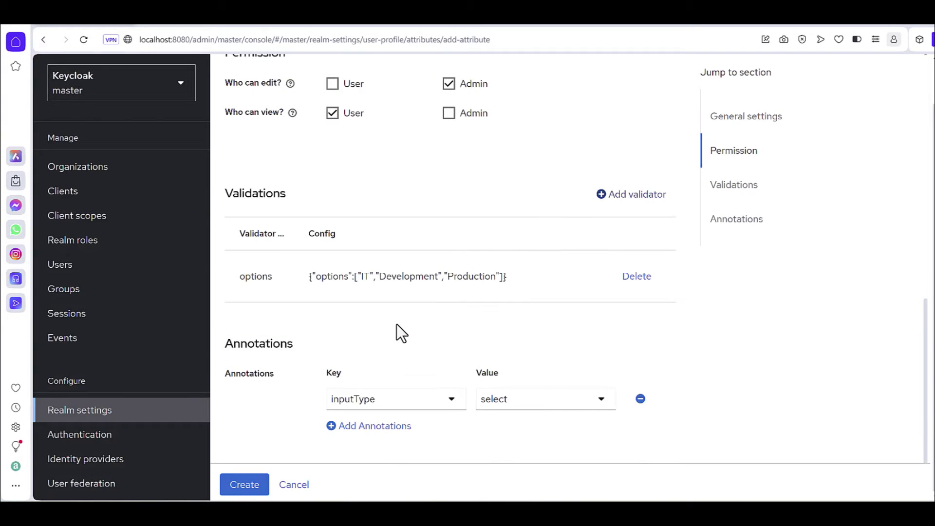
left_click(369, 404)
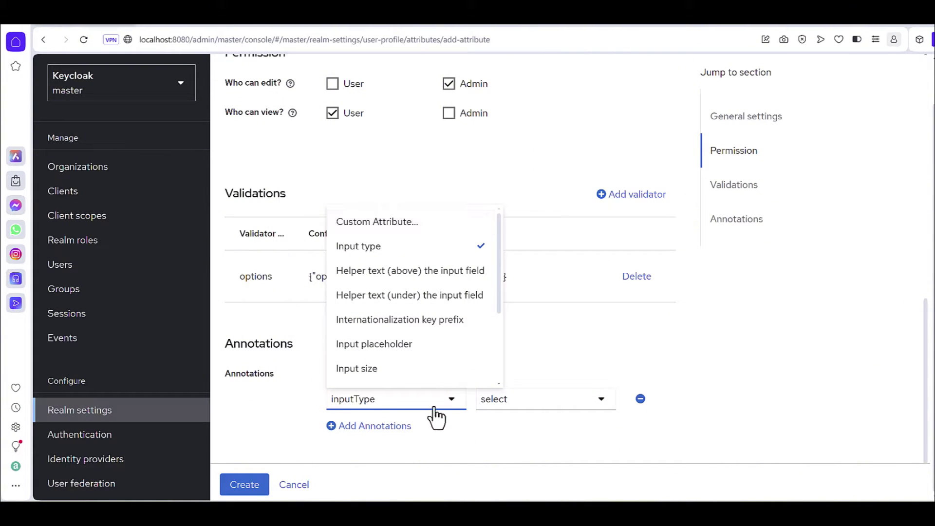
left_click(378, 402)
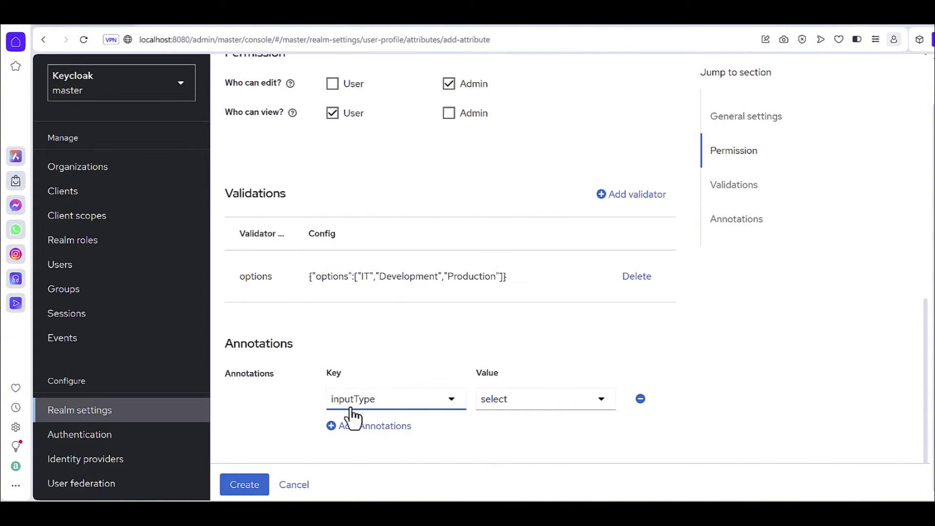
left_click(511, 417)
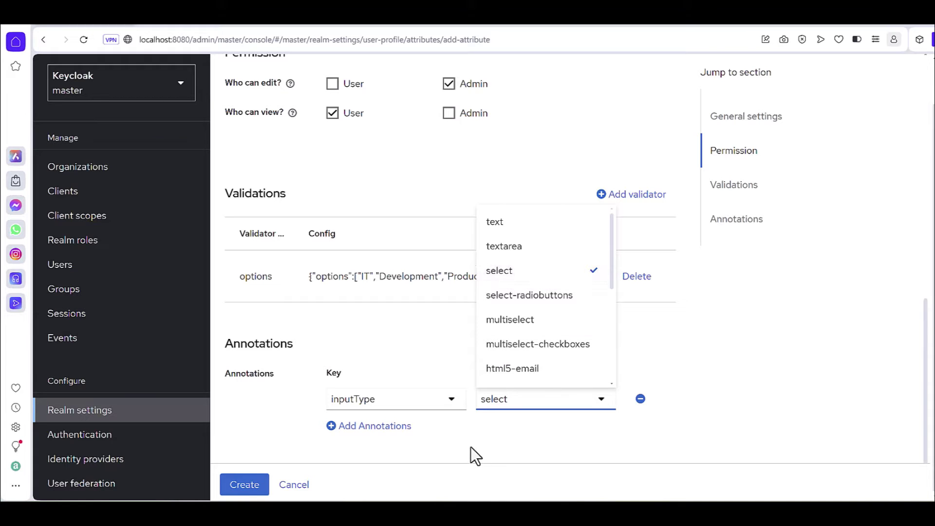
left_click(560, 274)
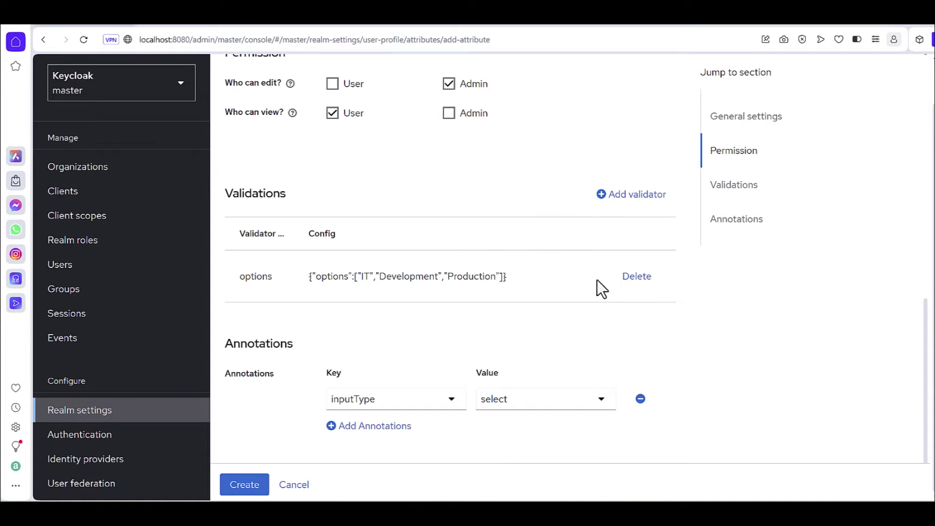
left_click(245, 486)
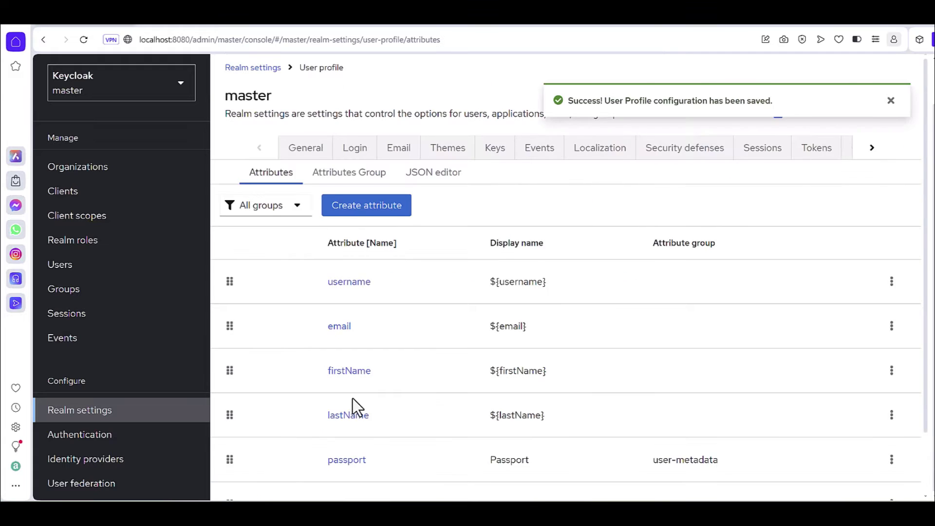
Step: Start a new user and set its Department to IT from IT, Development and Production
scroll(353, 429, "down", 3)
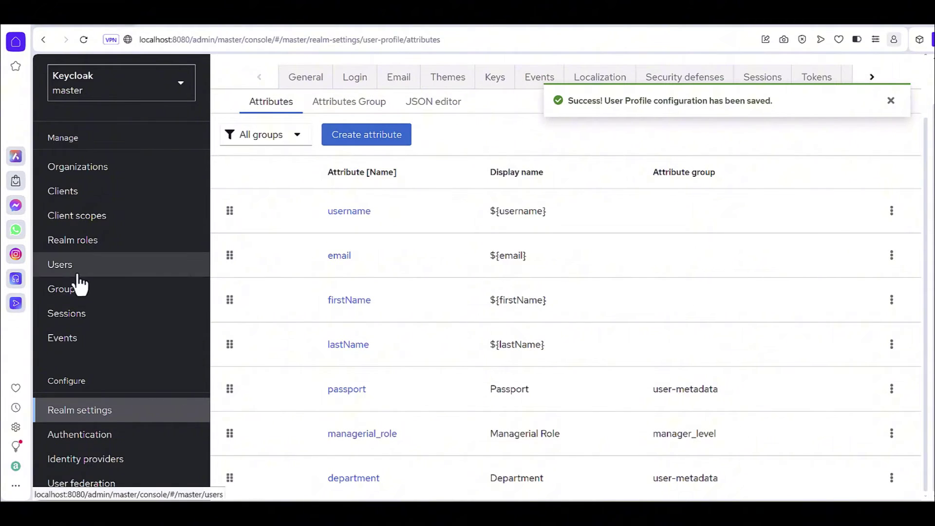
left_click(70, 271)
left_click(524, 165)
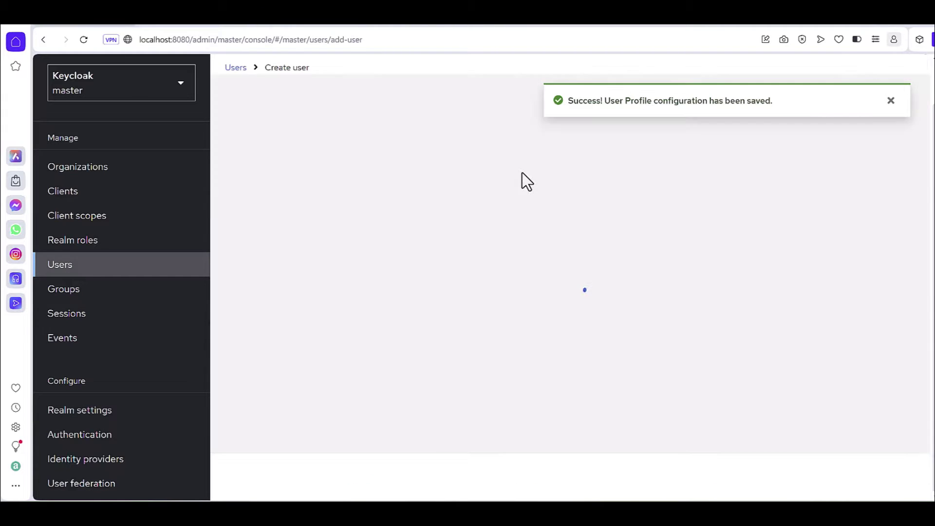
scroll(297, 396, "down", 5)
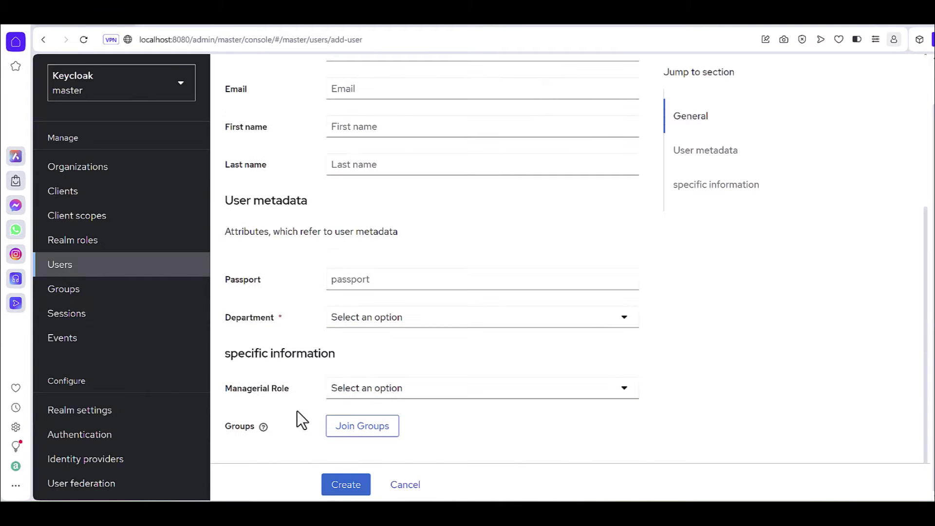
left_click(250, 324)
left_click(374, 324)
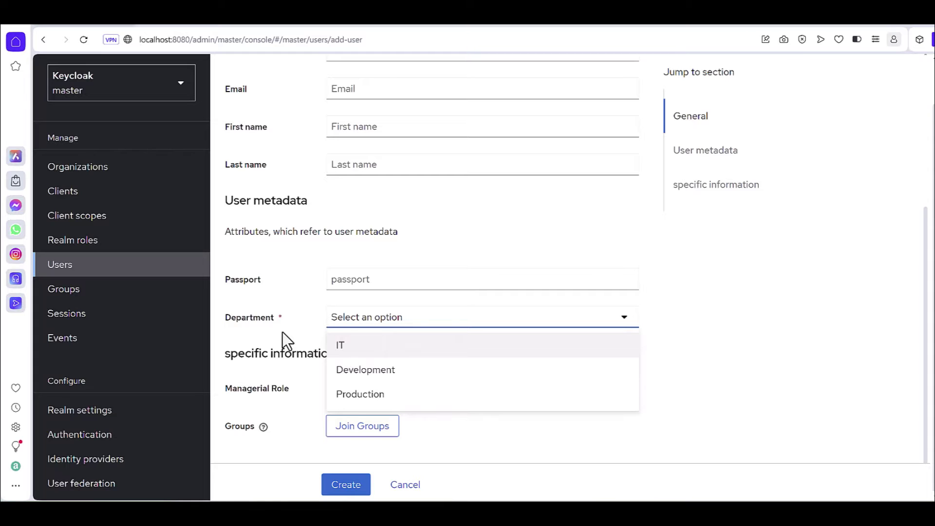
left_click(358, 347)
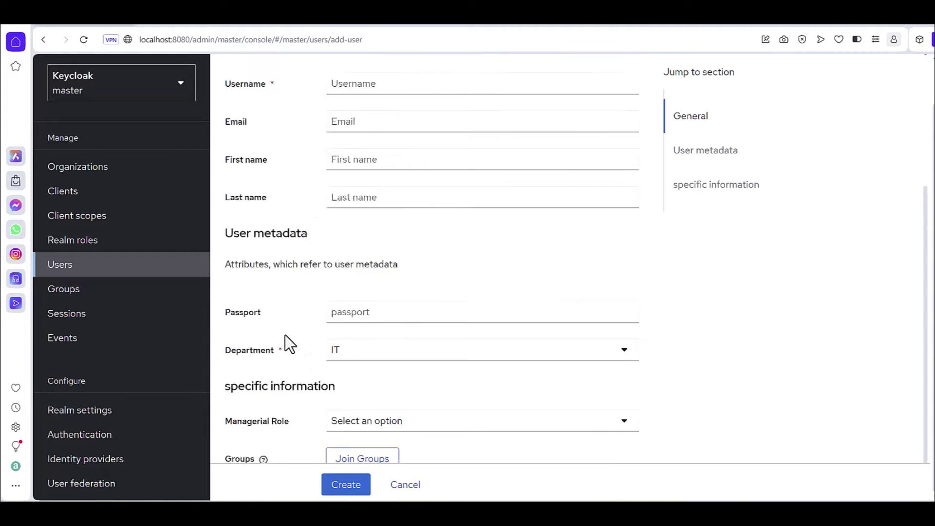
scroll(358, 182, "up", 4)
Step: Enter username test_6, the user's e-mail address, and their first and last names
left_click(354, 287)
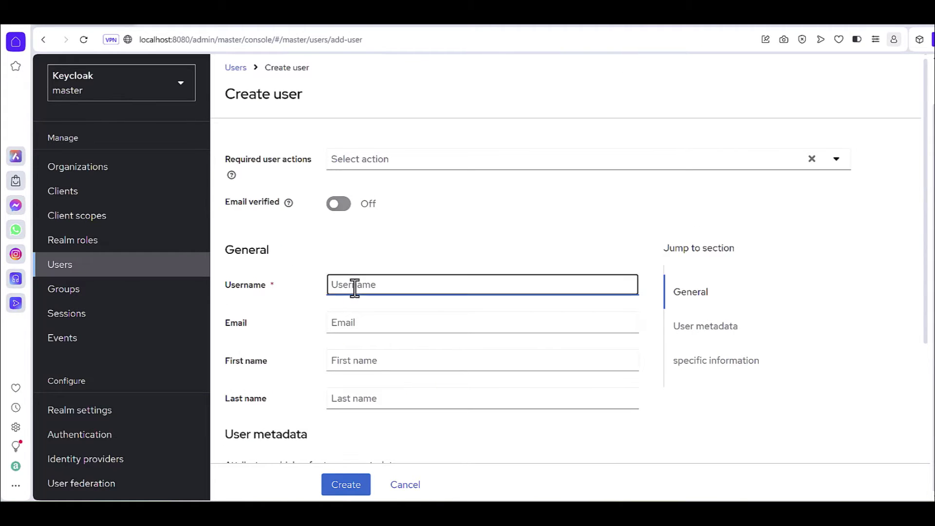
type("test_6")
scroll(334, 314, "down", 1)
left_click(343, 263)
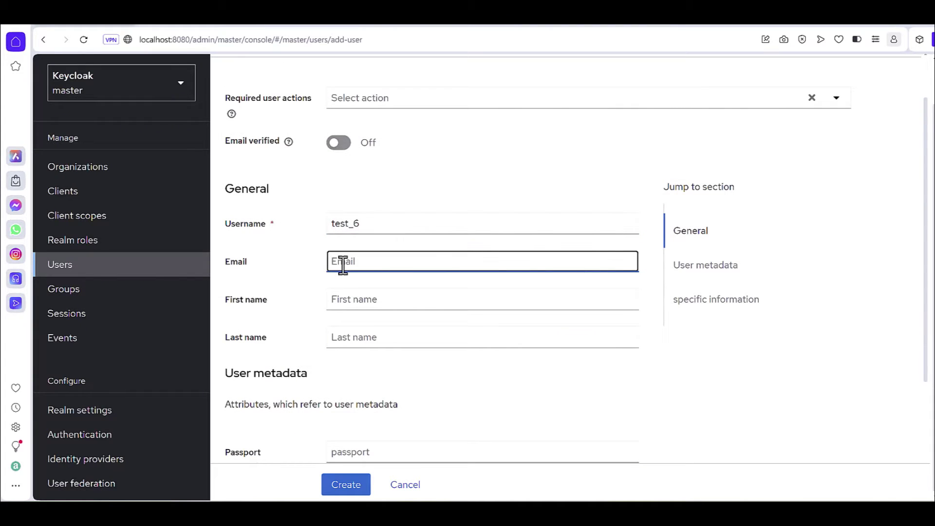
left_click(344, 301)
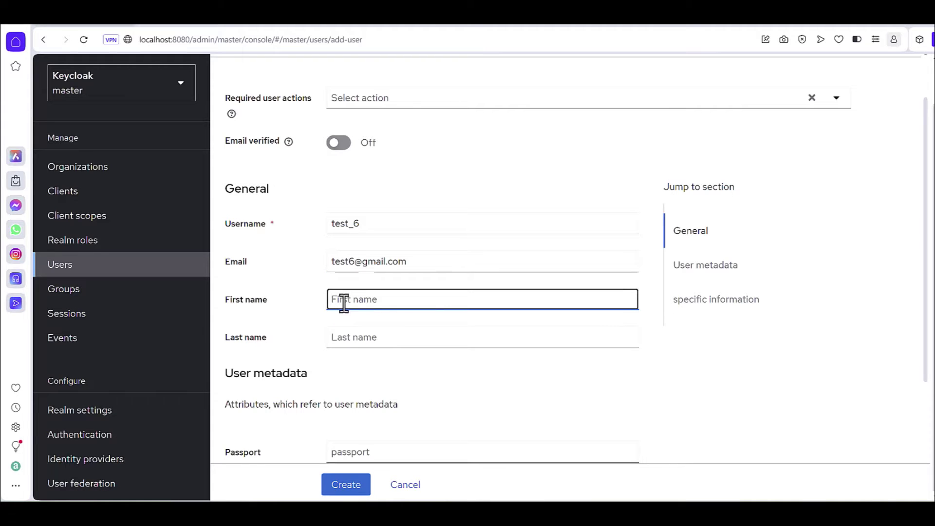
type("test6")
left_click(365, 333)
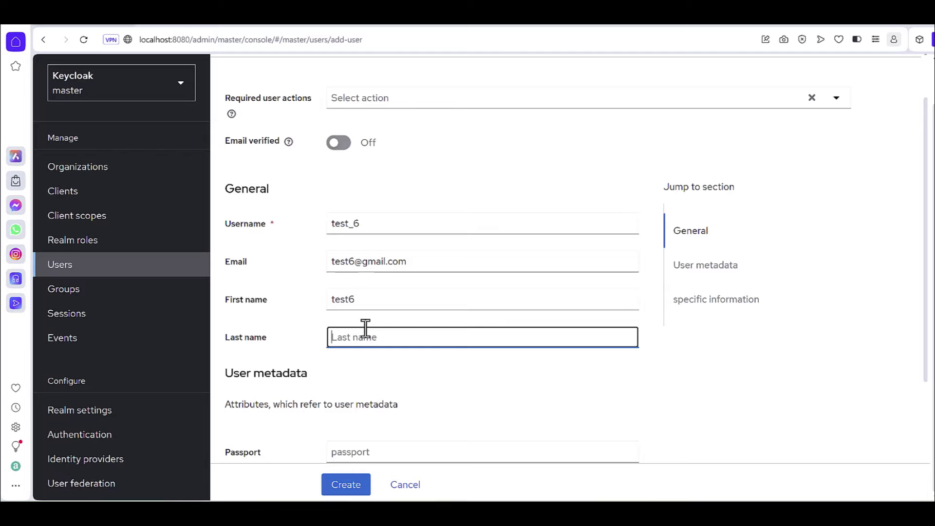
type("tst6")
left_click(407, 375)
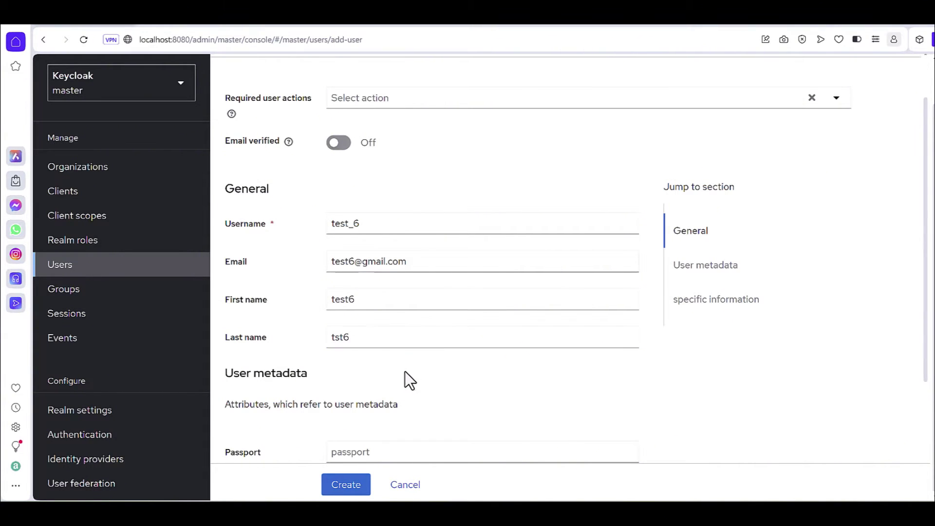
Step: Enter the passport number, keep Department IT, set Managerial Role to Manager, and create the user
scroll(409, 376, "down", 3)
scroll(415, 375, "down", 1)
left_click(361, 279)
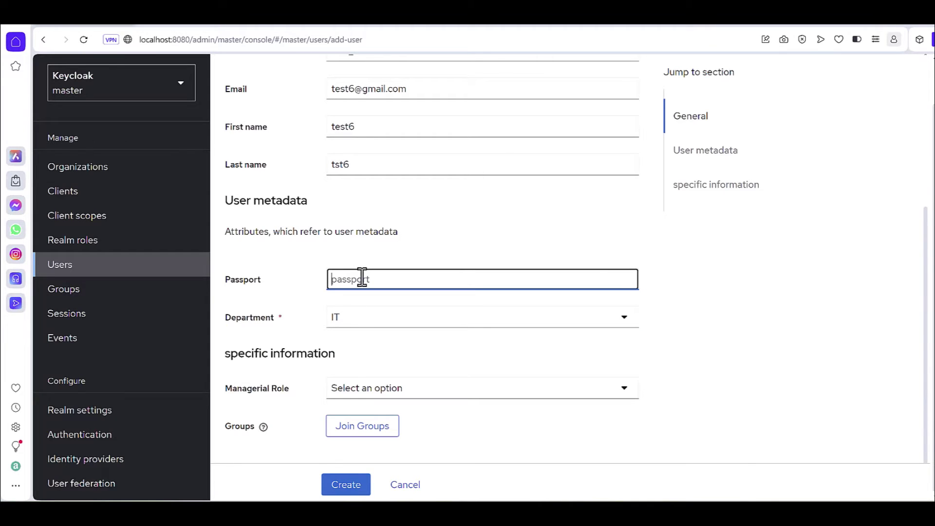
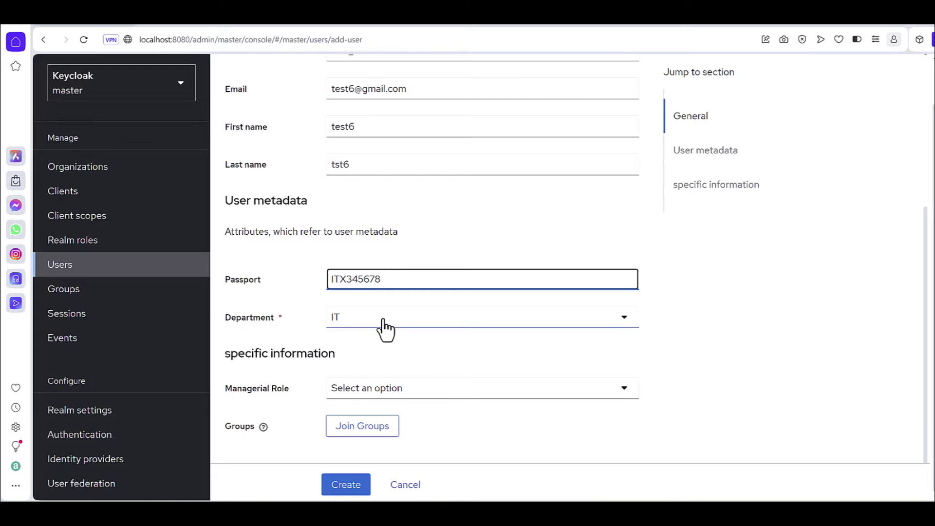
left_click(354, 323)
left_click(354, 324)
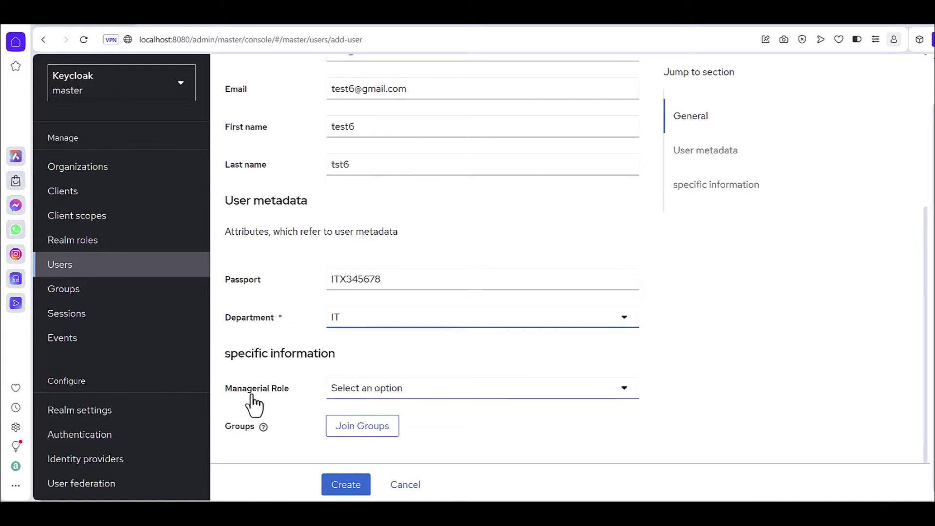
left_click(404, 397)
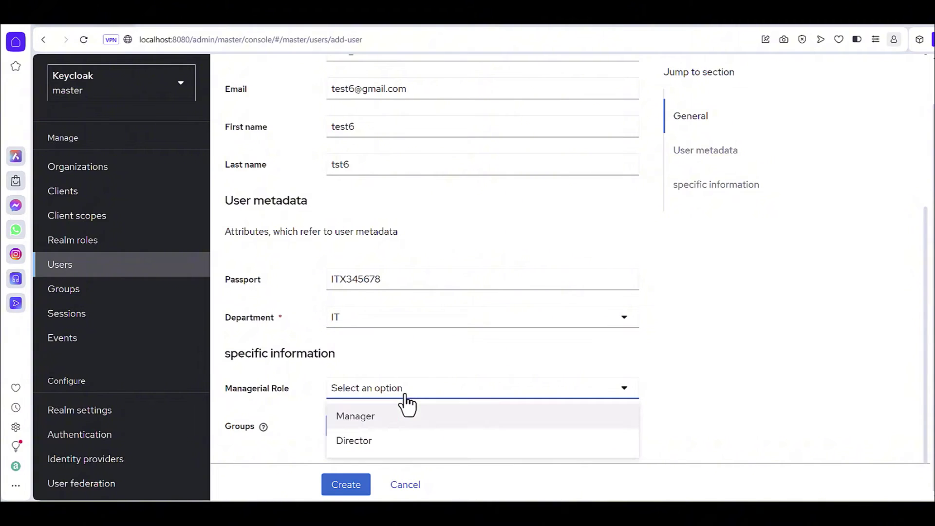
left_click(359, 419)
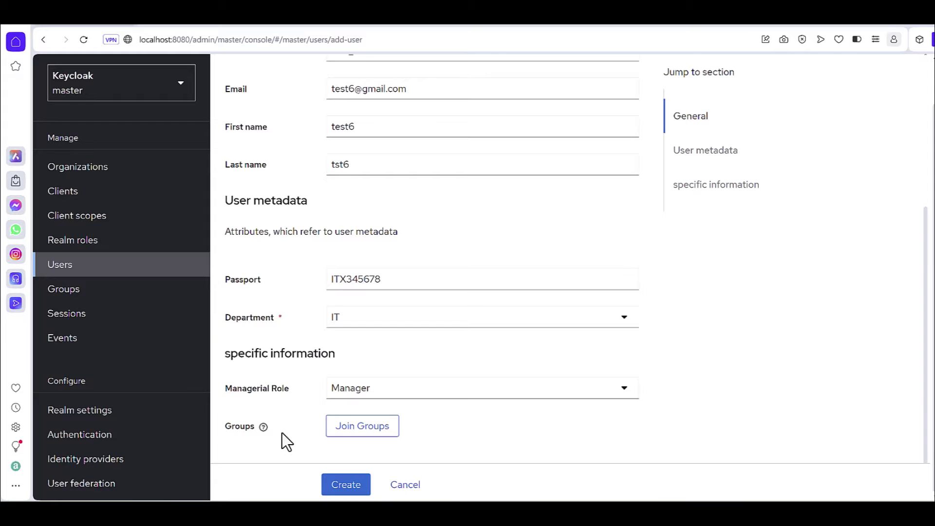
left_click(345, 487)
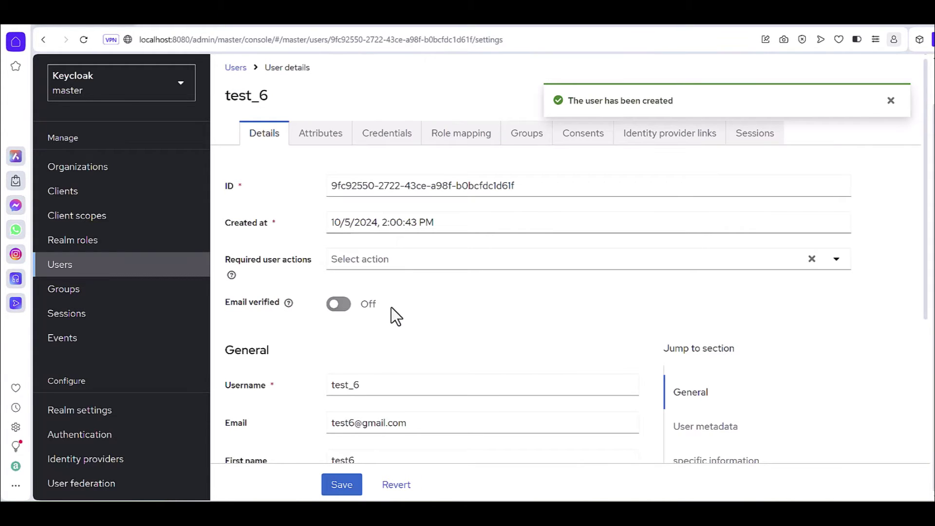
Step: Set a non-temporary password for test_6 on its Credentials tab and confirm saving it
left_click(314, 152)
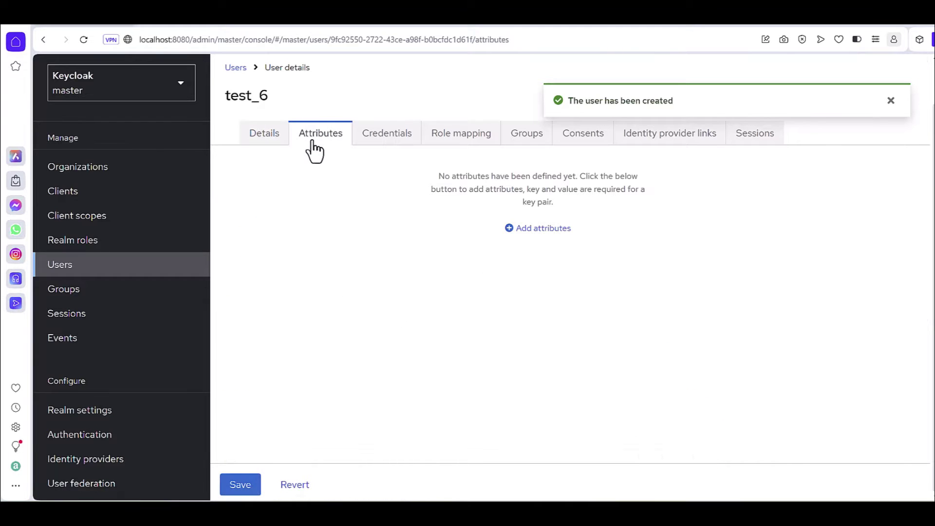
left_click(389, 152)
left_click(535, 289)
left_click(491, 239)
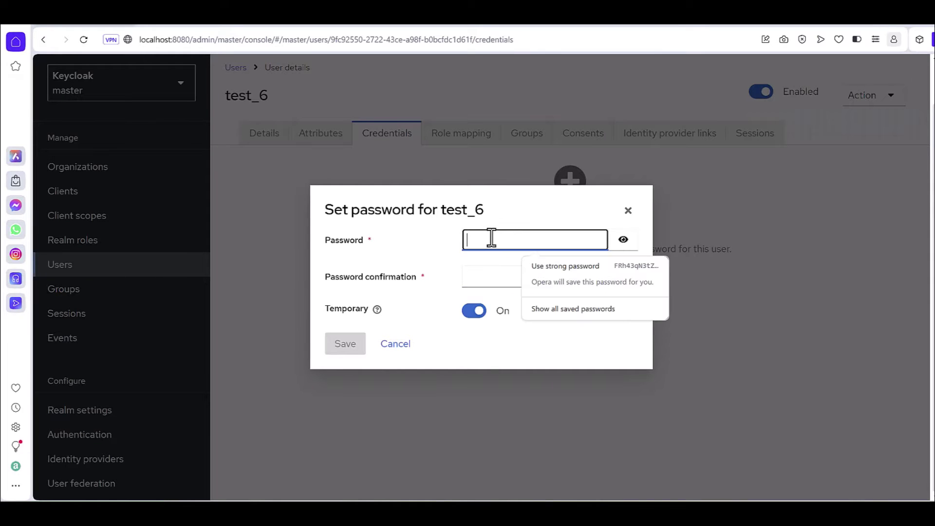
type("a")
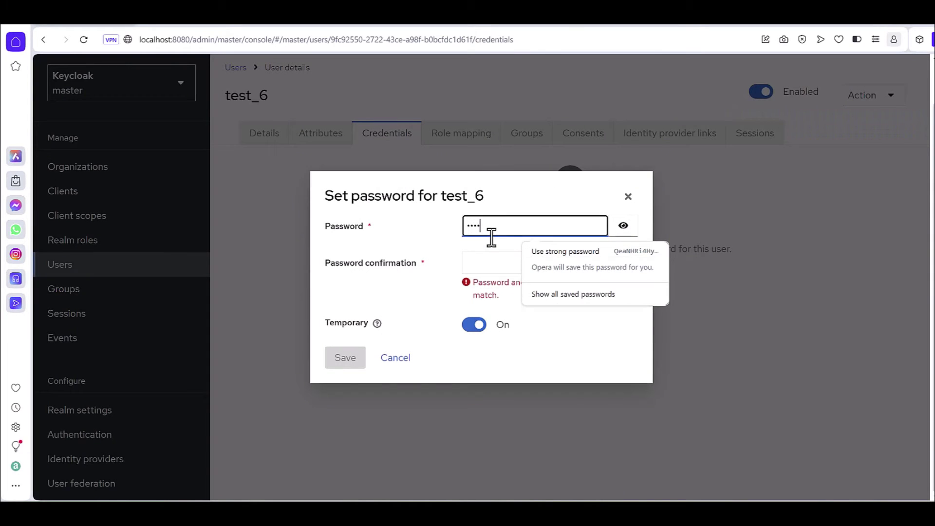
left_click(485, 266)
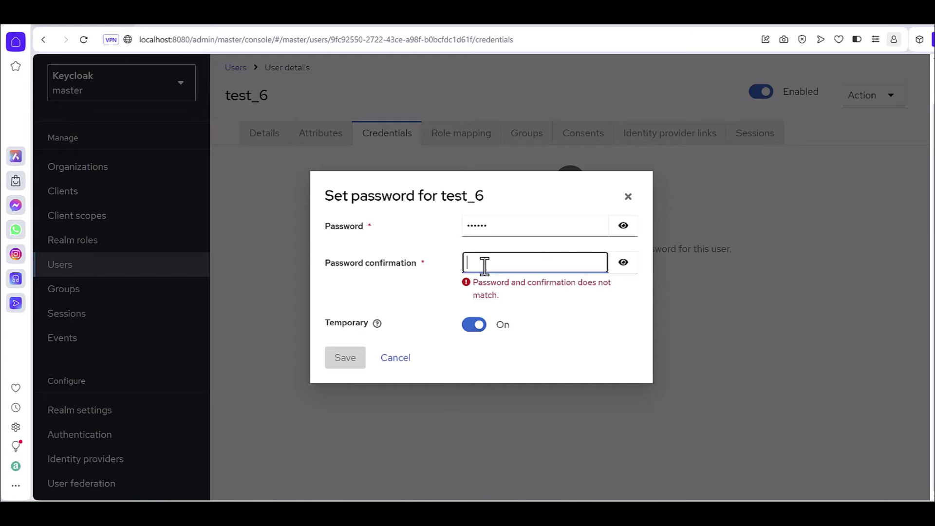
type("admin1")
left_click(475, 311)
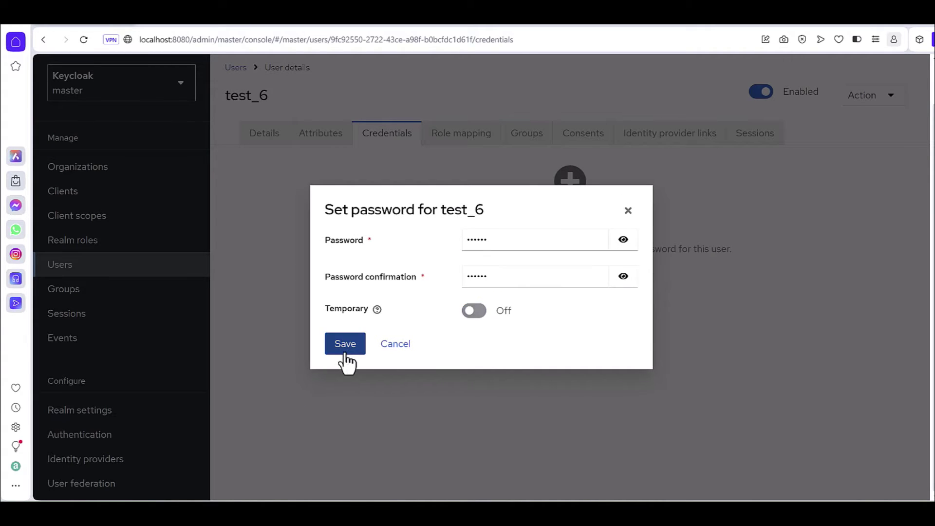
left_click(346, 357)
left_click(368, 307)
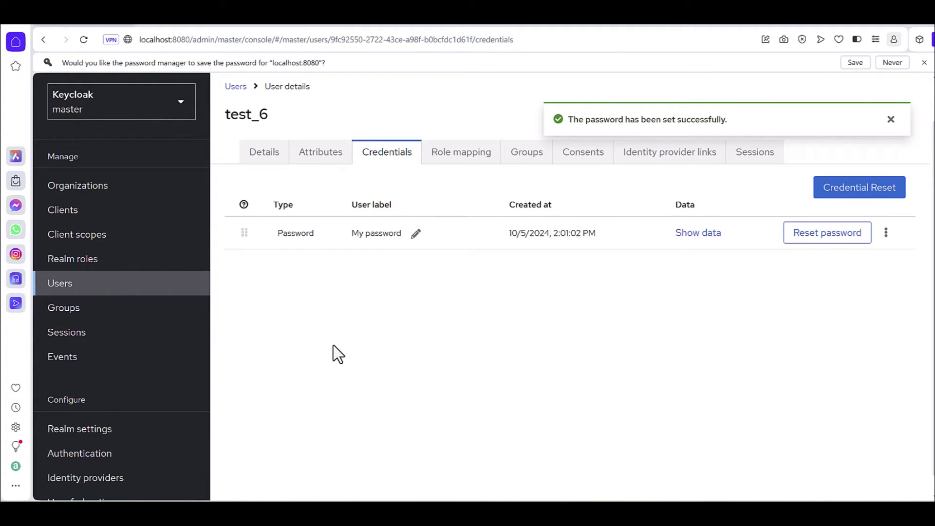
left_click(890, 121)
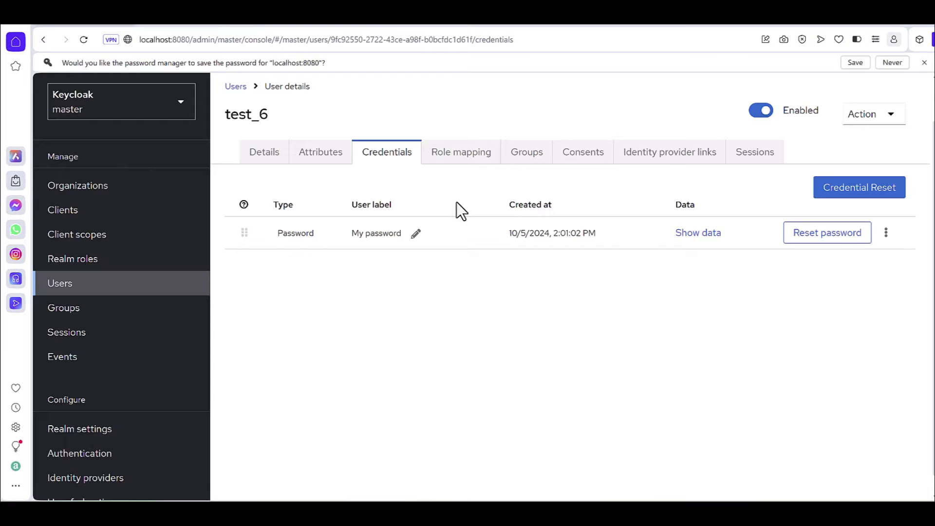
Step: Assign all 30 listed roles to test_6 in Role mapping using select-all
left_click(462, 155)
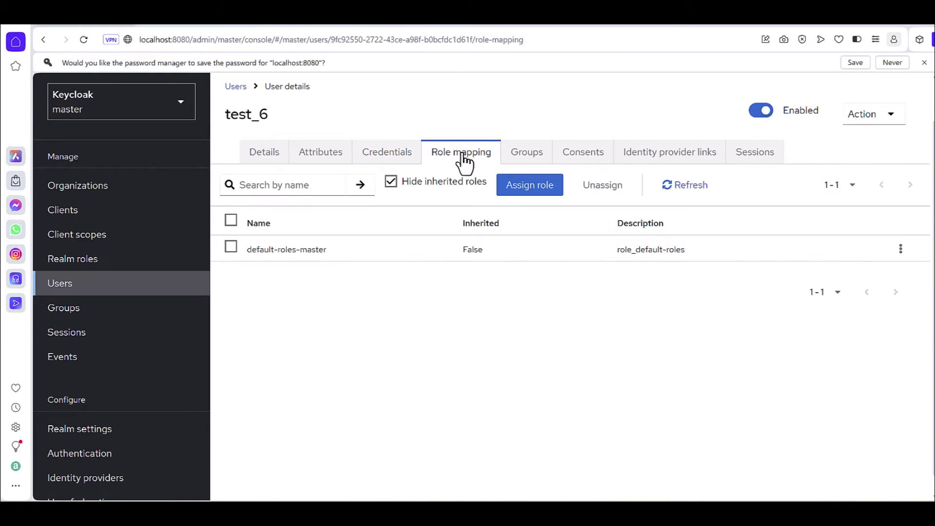
left_click(548, 193)
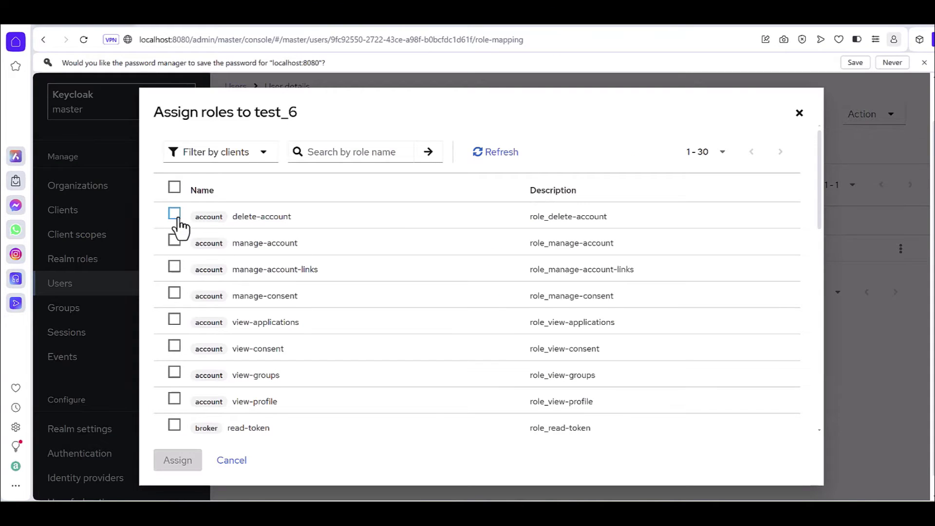
left_click(179, 169)
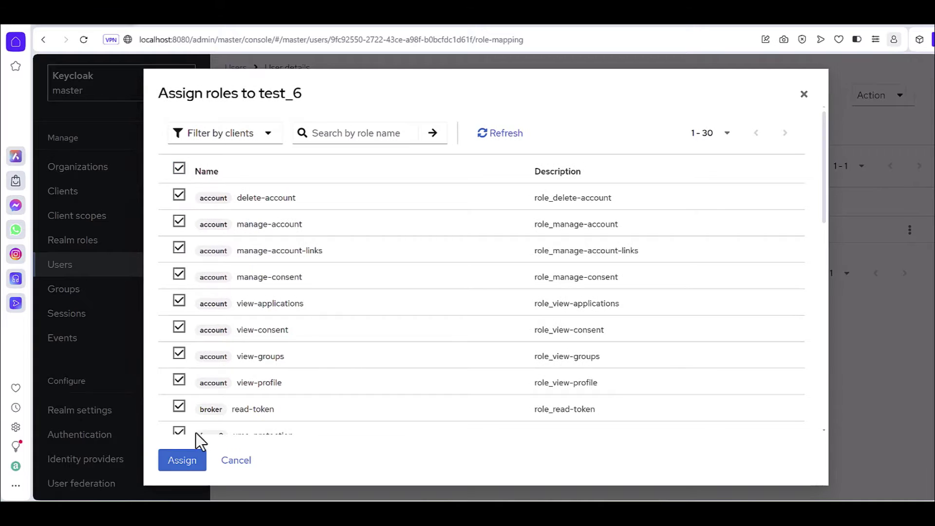
left_click(190, 460)
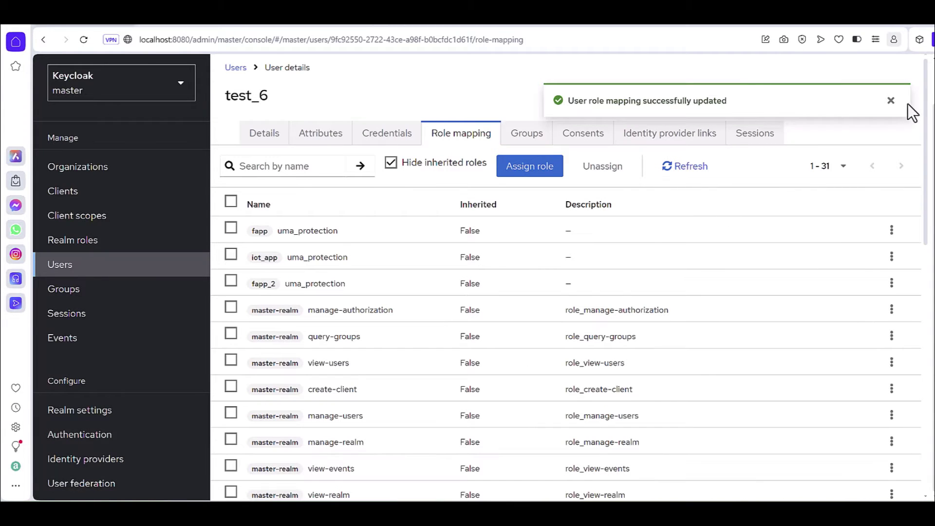
left_click(891, 101)
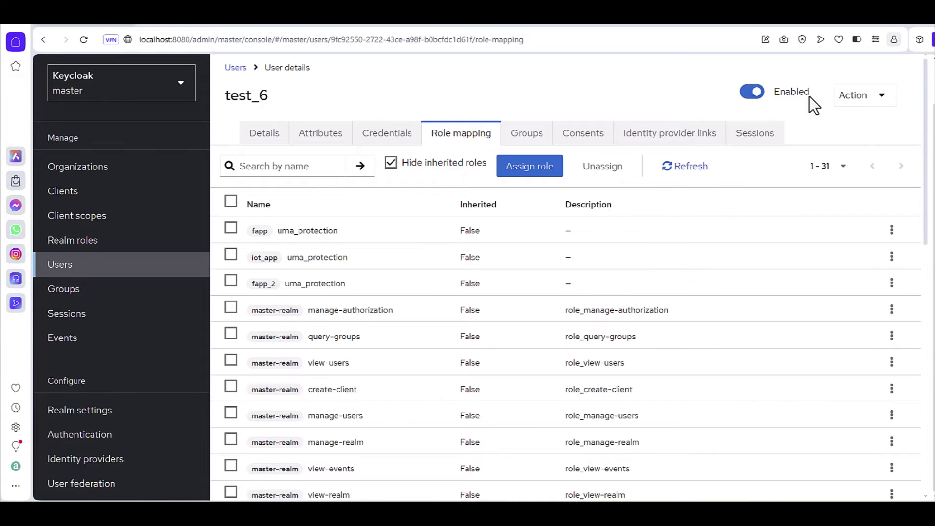
scroll(809, 96, "up", 2)
left_click(869, 79)
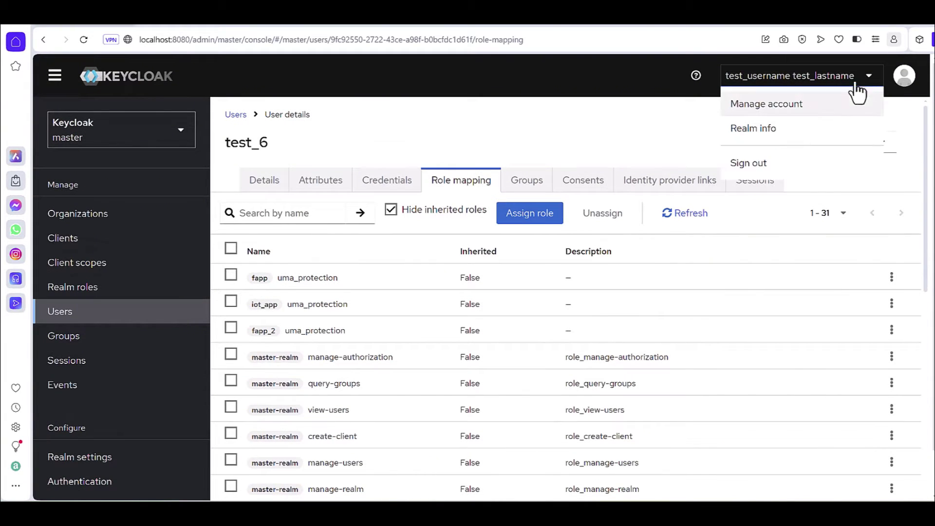
Step: Sign out of the admin console and sign back in as test_6 with its password
left_click(764, 165)
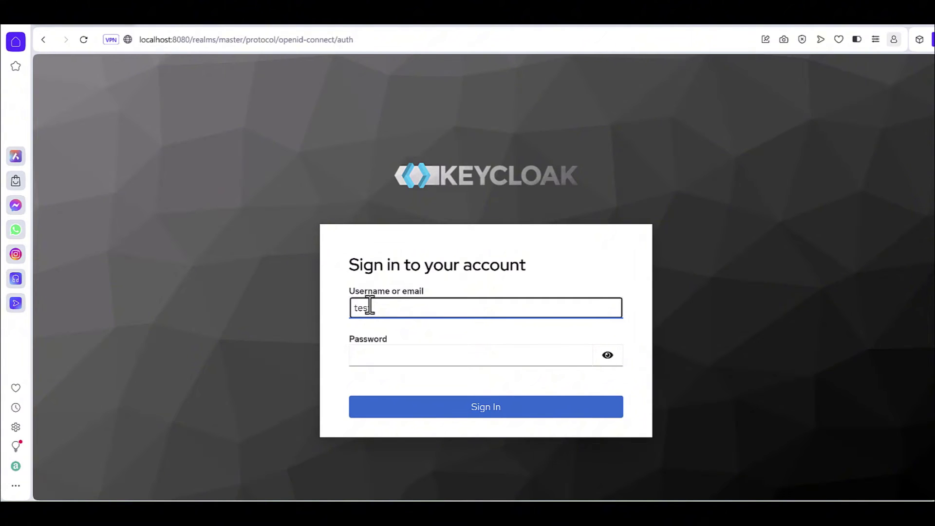
type("test_6")
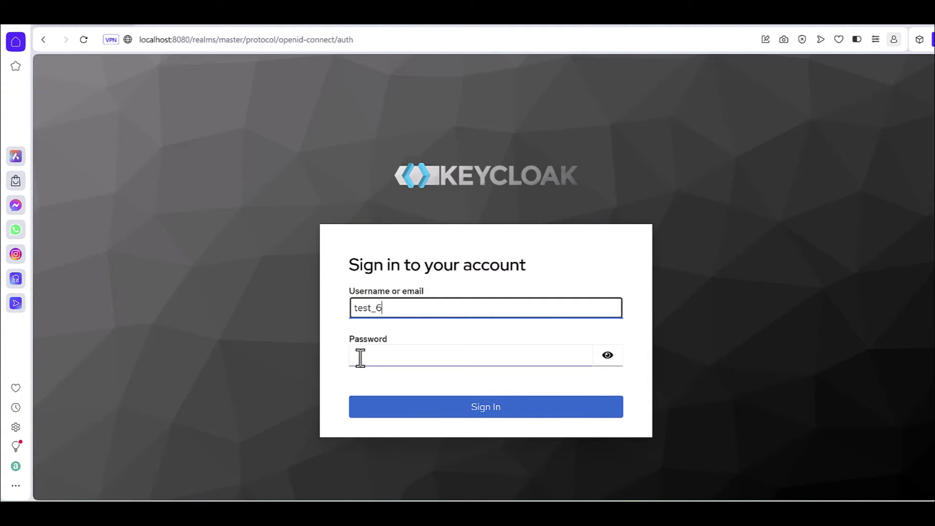
left_click(355, 355)
type("te")
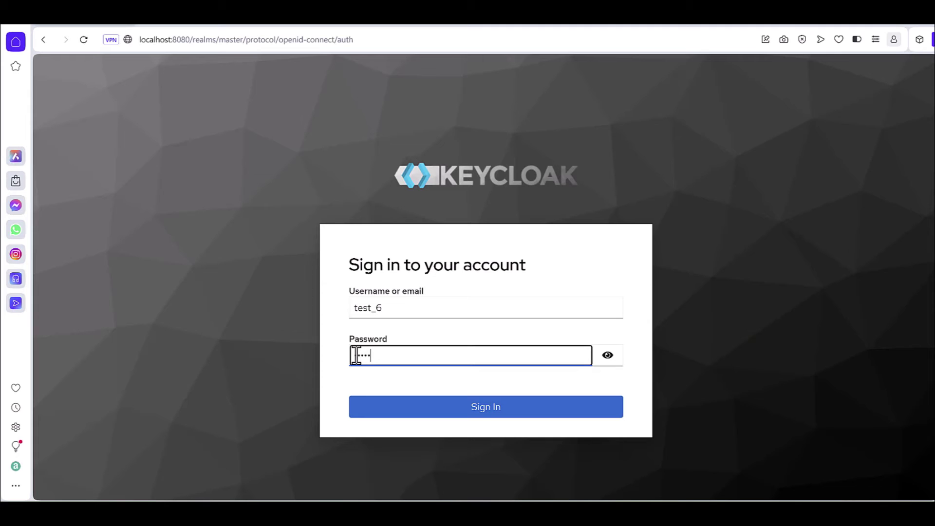
left_click(432, 412)
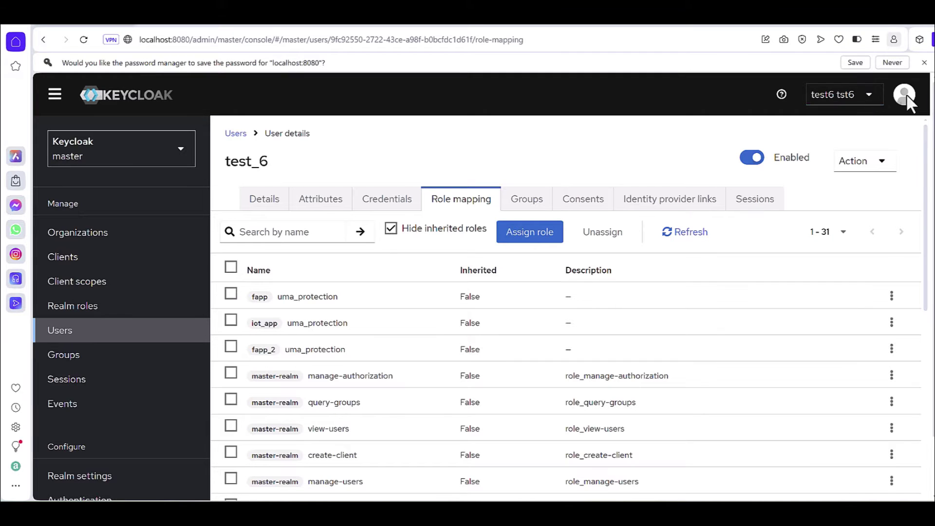
Step: Check test_6's Personal info (Department IT, Managerial Role Manager), then return to the admin console
left_click(838, 94)
left_click(850, 123)
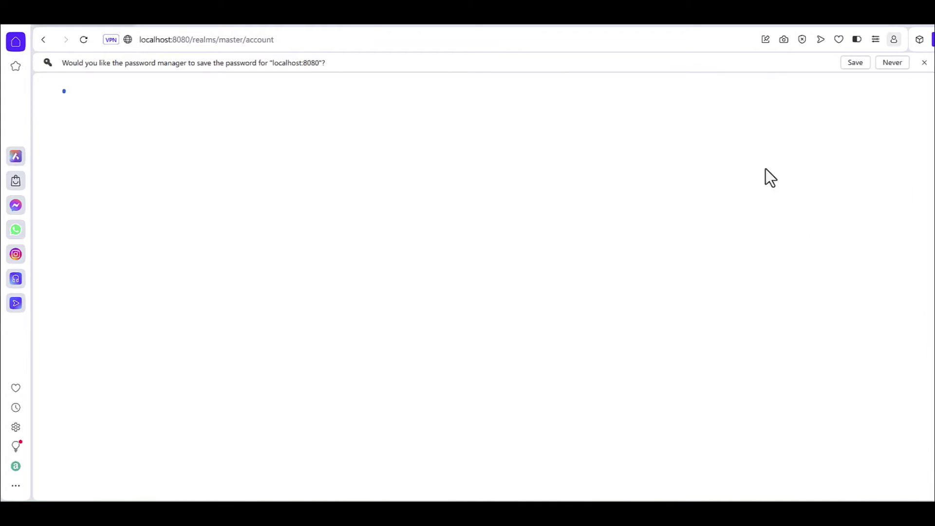
scroll(401, 312, "down", 3)
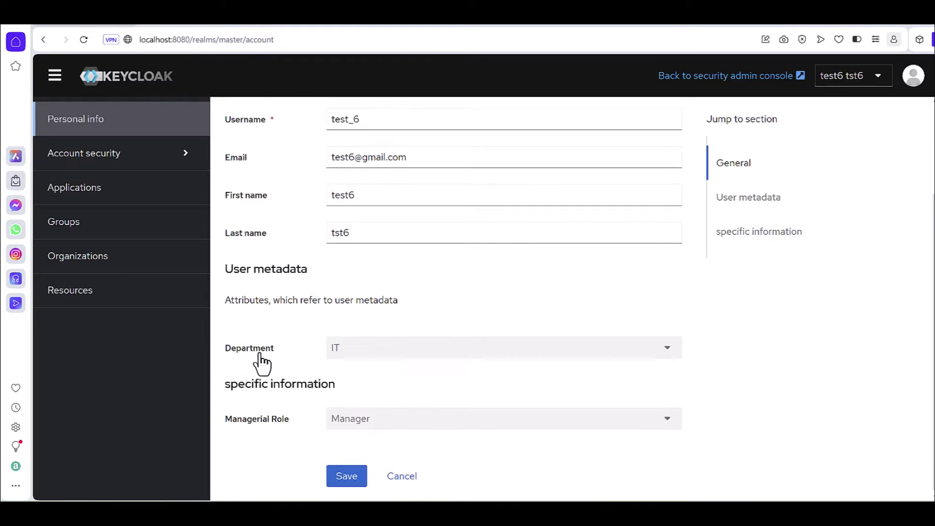
scroll(261, 363, "up", 3)
scroll(259, 360, "down", 1)
scroll(261, 363, "down", 2)
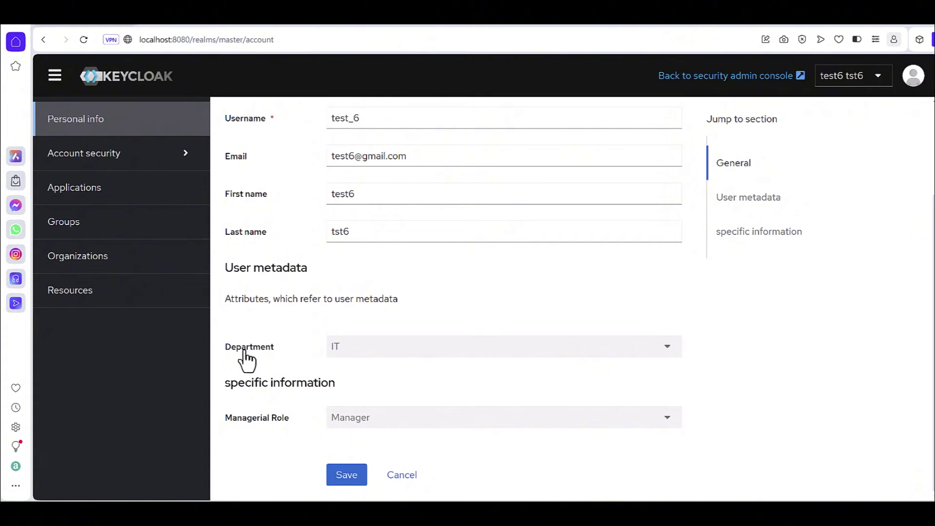
left_click(728, 79)
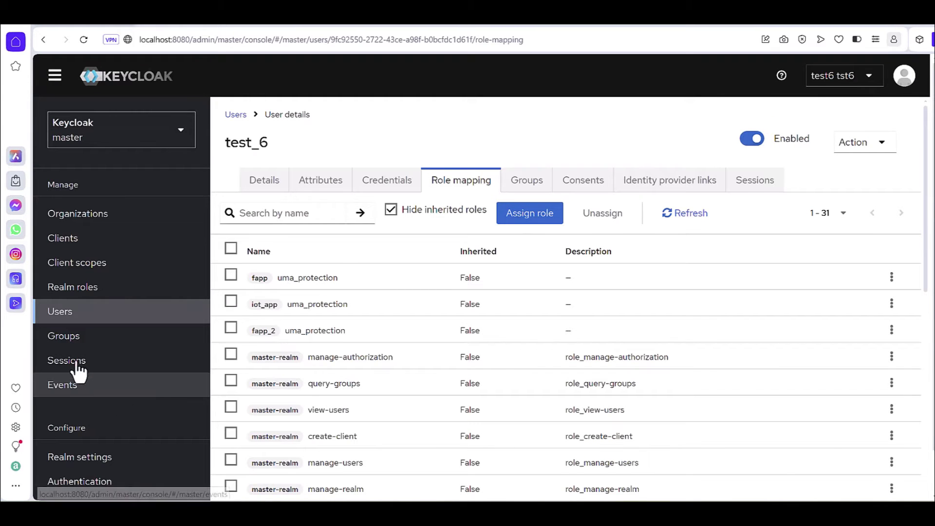
Step: Open test_6 from the Users list and review its details
scroll(448, 412, "down", 5)
left_click(89, 314)
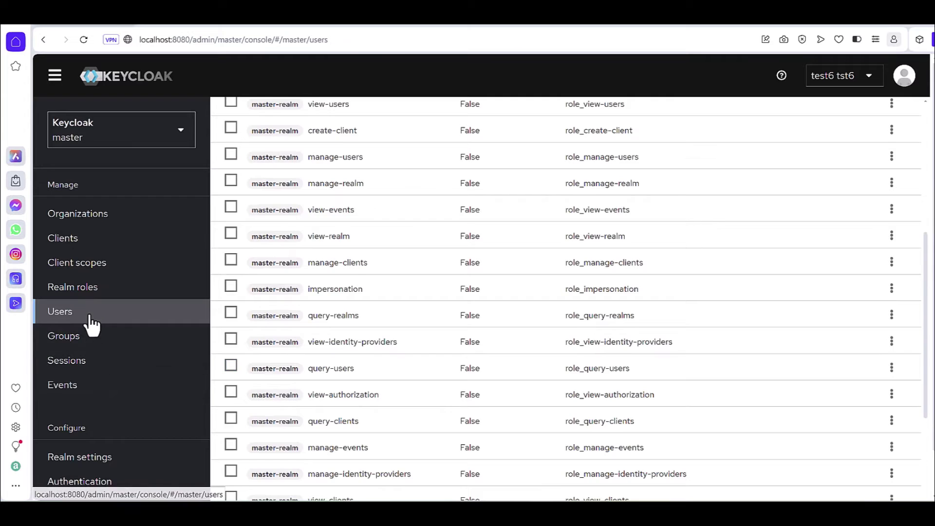
left_click(263, 480)
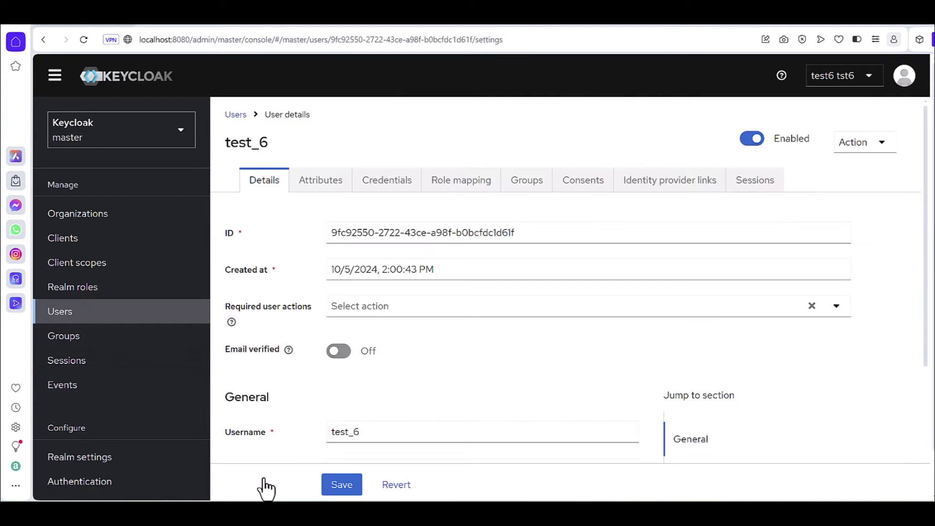
scroll(339, 398, "down", 5)
scroll(332, 409, "down", 2)
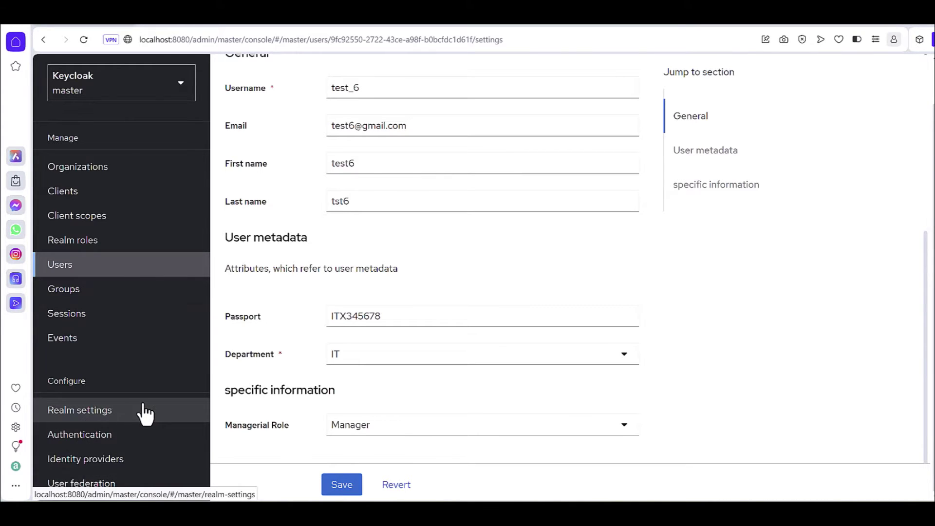
Step: Open the master realm's User profile attributes under Realm settings
left_click(96, 423)
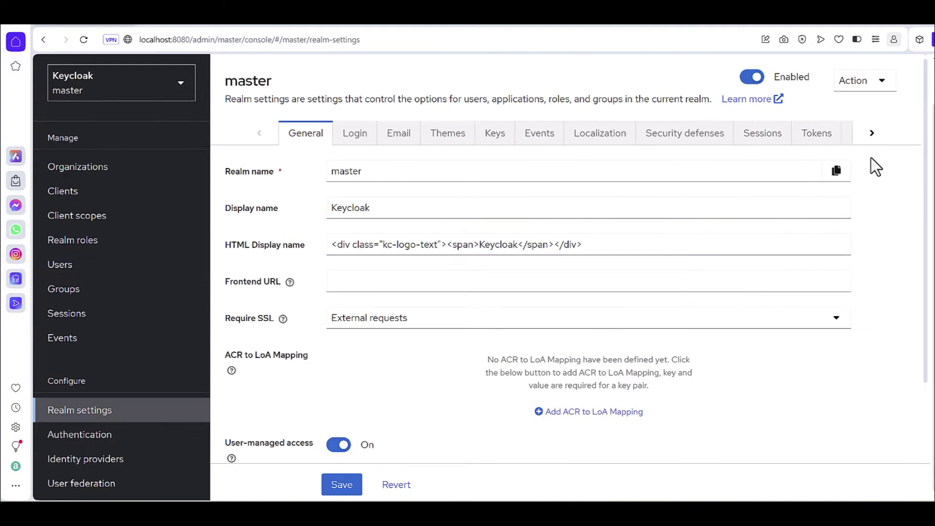
left_click(872, 136)
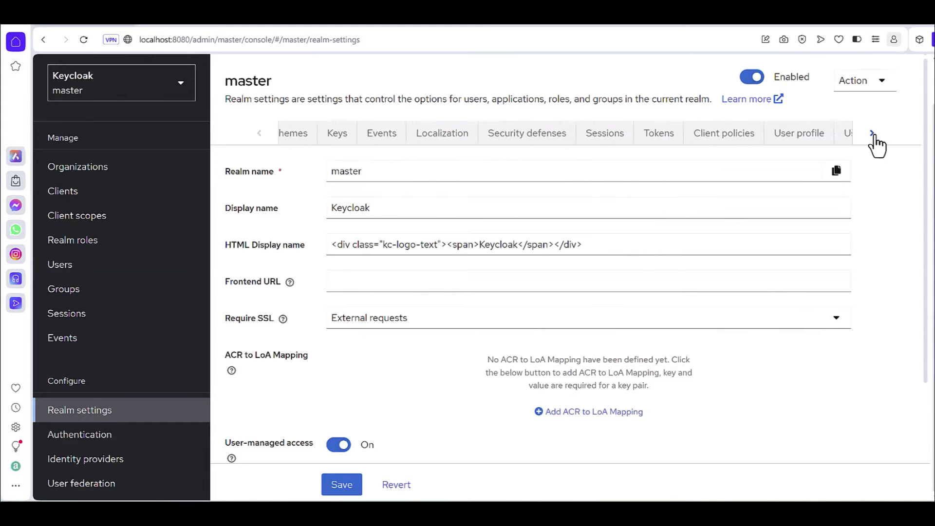
left_click(873, 137)
left_click(804, 136)
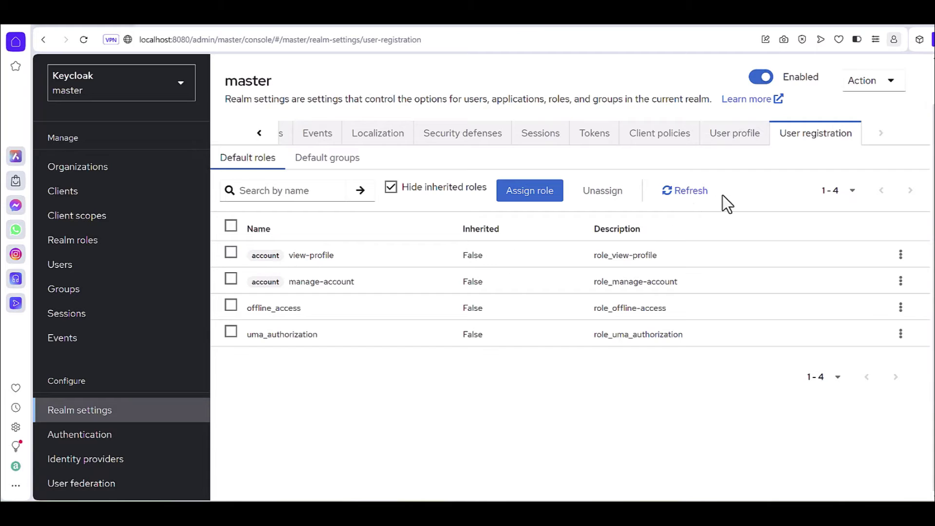
left_click(739, 139)
scroll(390, 416, "down", 1)
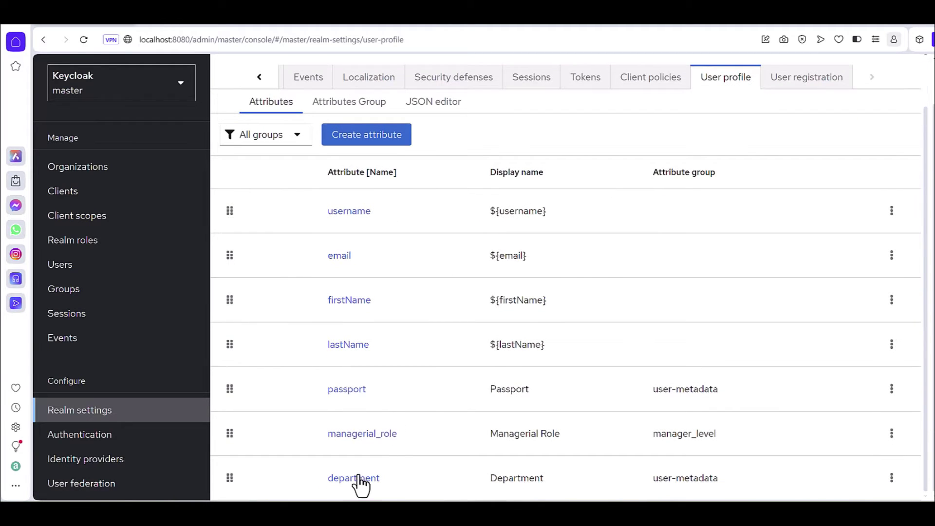
Step: Set the department attribute's Required for to Only users and save it
left_click(358, 480)
scroll(368, 389, "down", 4)
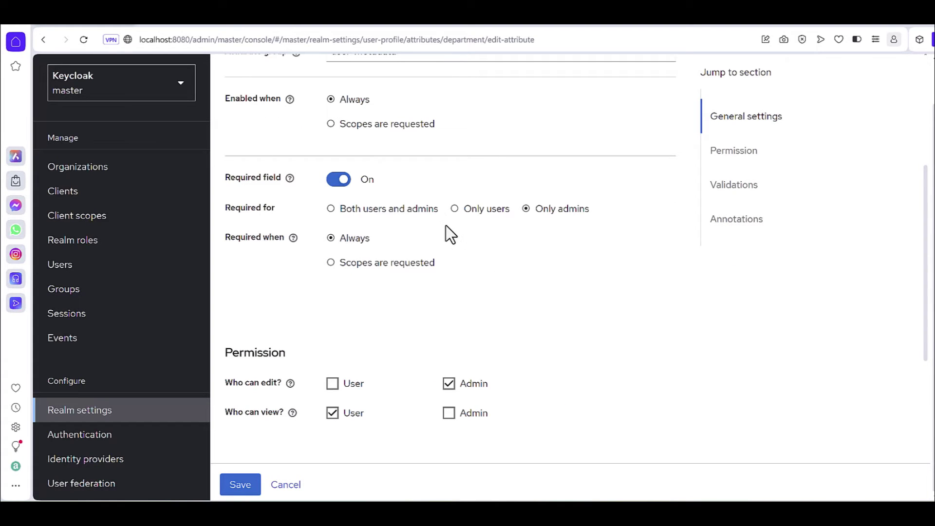
left_click(454, 211)
scroll(411, 311, "down", 6)
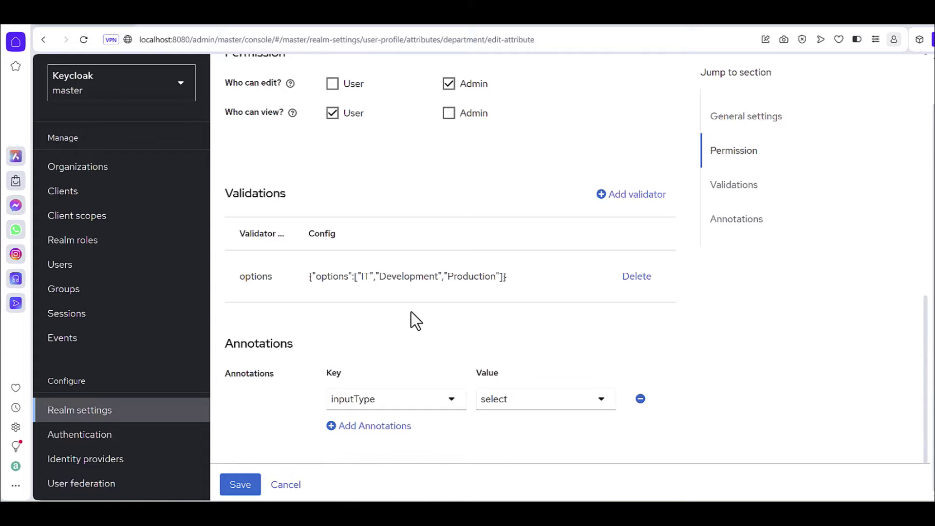
scroll(411, 313, "up", 2)
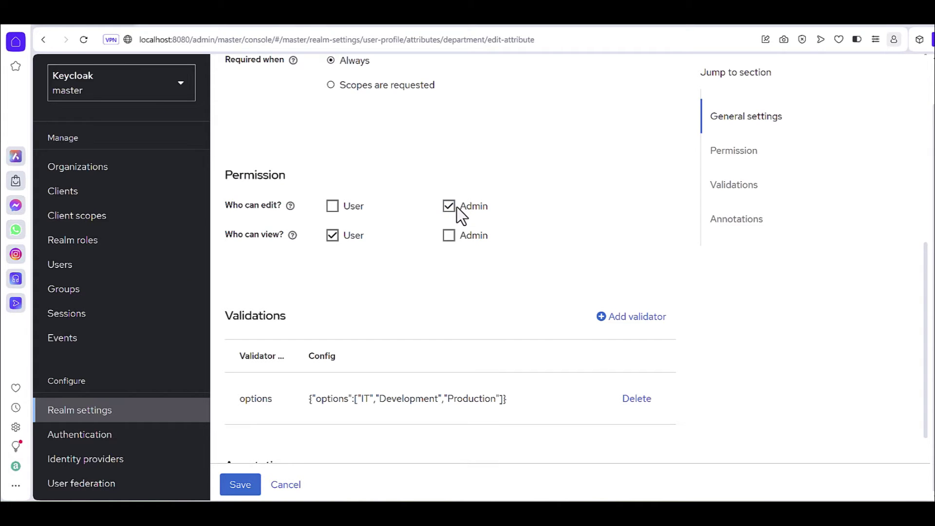
left_click(238, 486)
scroll(274, 432, "down", 2)
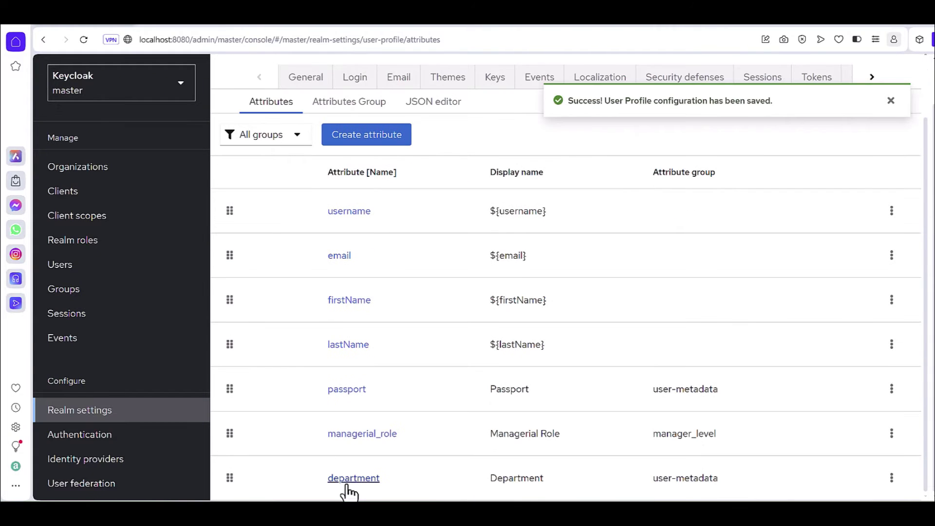
left_click(351, 435)
Step: Make managerial_role viewable by admins only and save the attribute
scroll(320, 423, "down", 3)
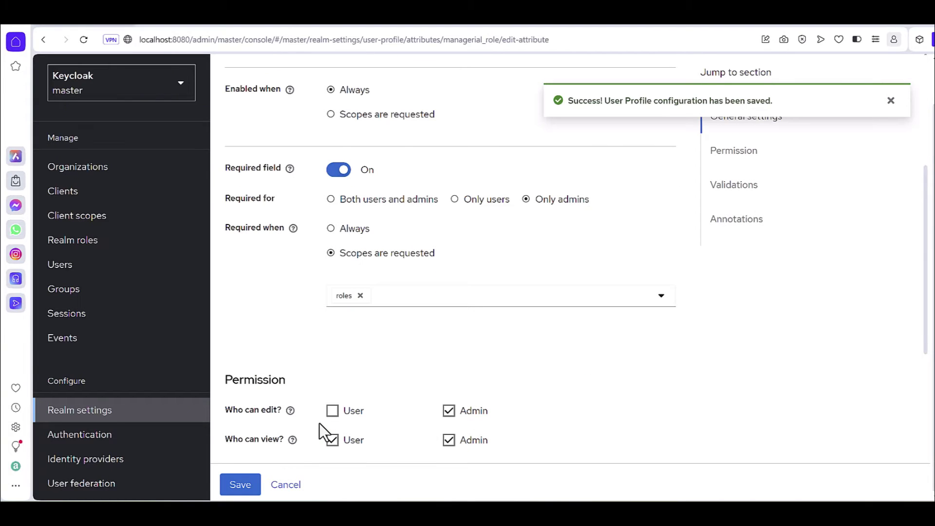
scroll(320, 423, "down", 1)
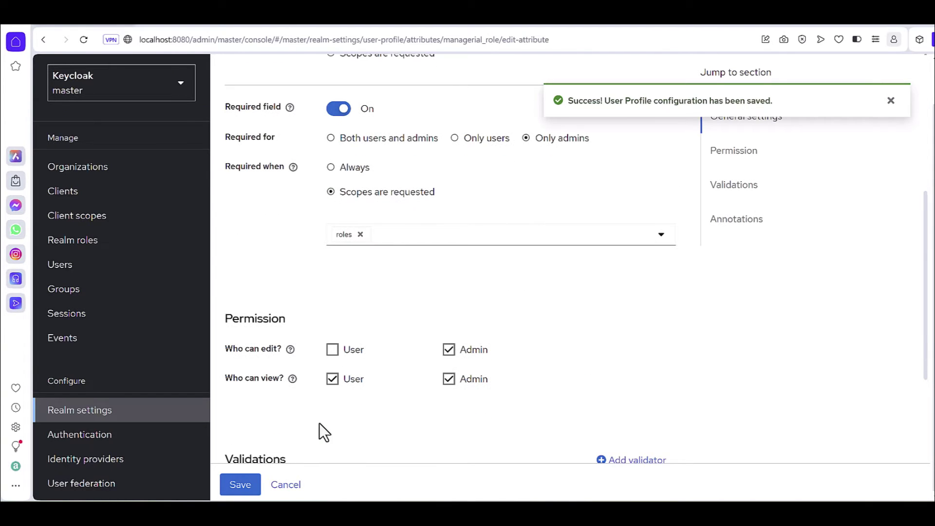
left_click(328, 382)
scroll(302, 400, "down", 3)
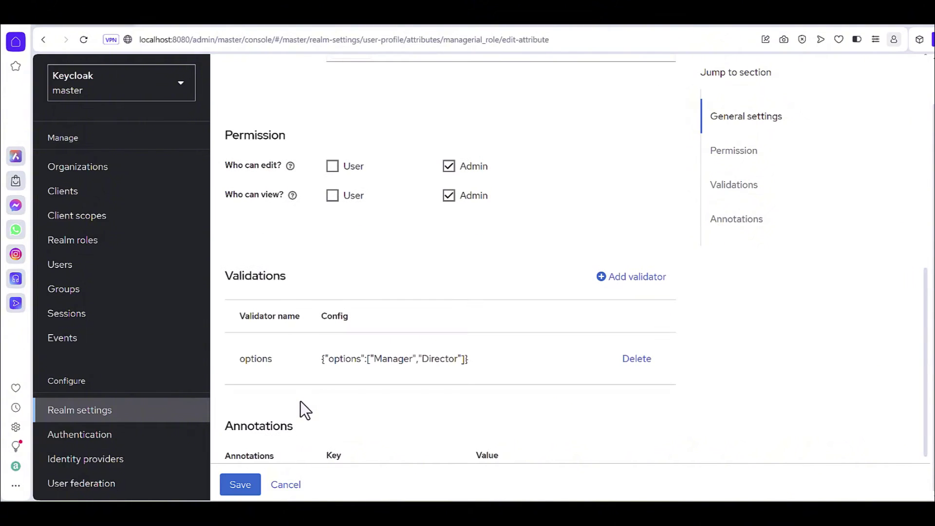
left_click(241, 486)
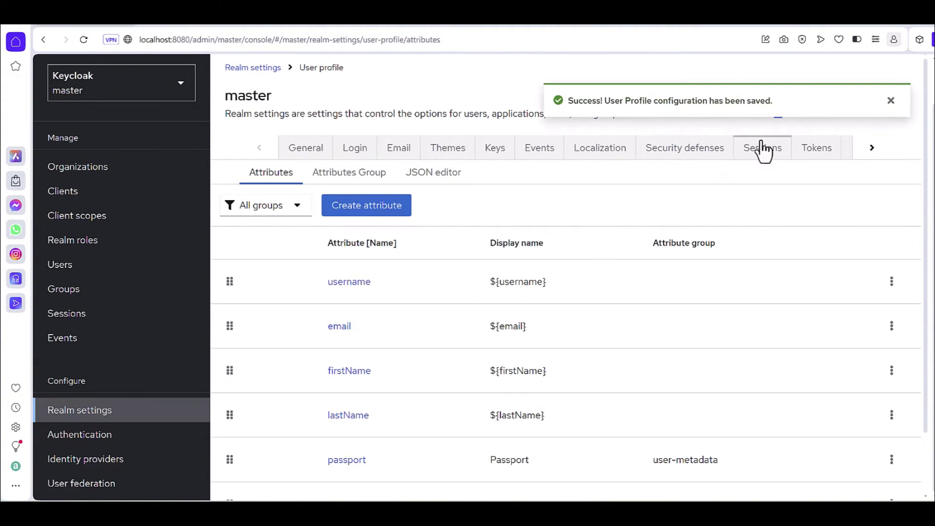
left_click(890, 101)
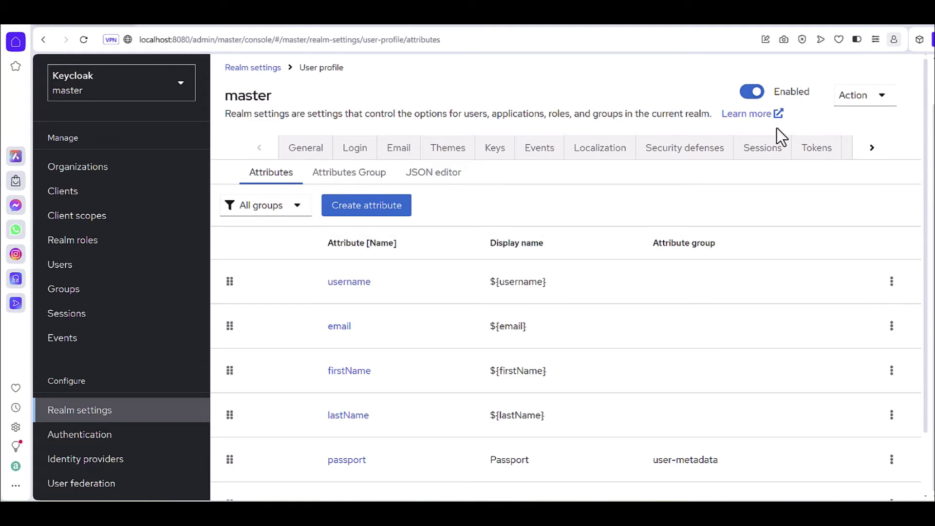
scroll(781, 130, "up", 1)
left_click(850, 79)
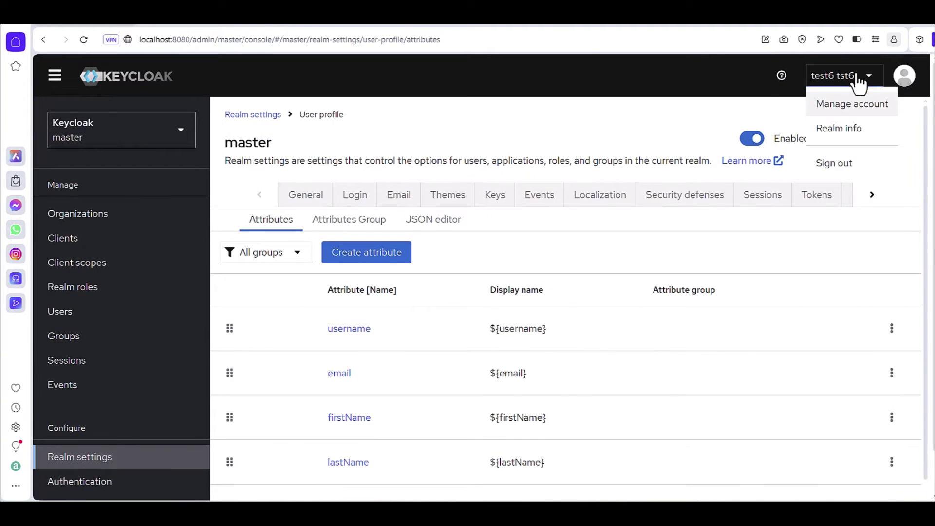
left_click(845, 108)
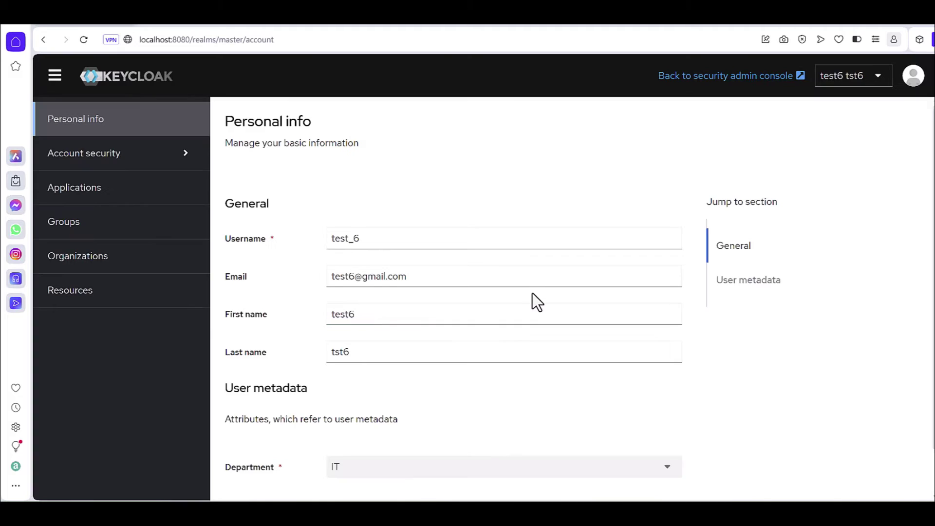
scroll(459, 366, "down", 1)
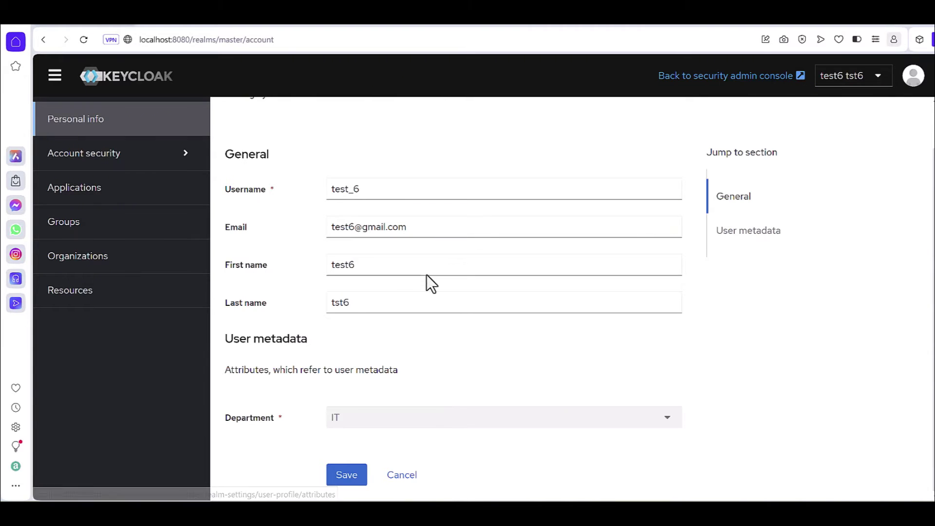
left_click(745, 76)
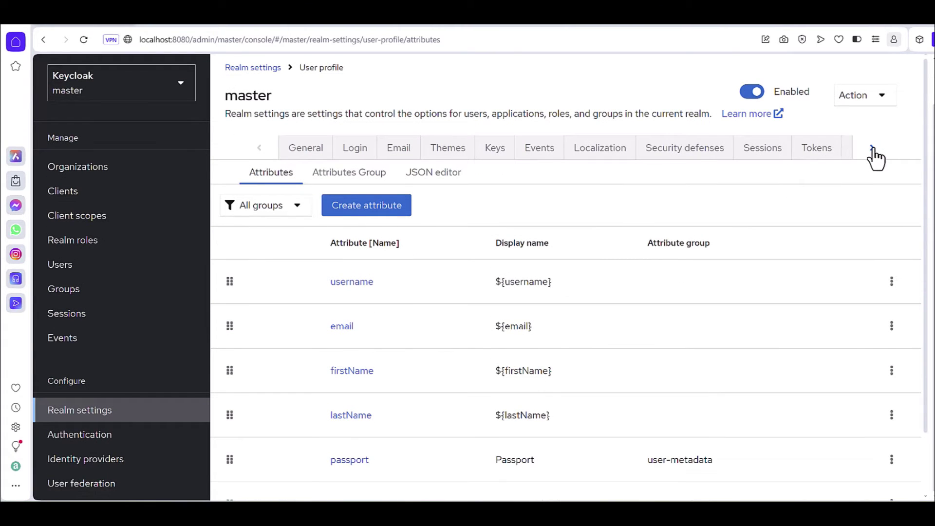
Step: Review the department attribute in User profile, cancelling without saving
left_click(871, 148)
left_click(813, 150)
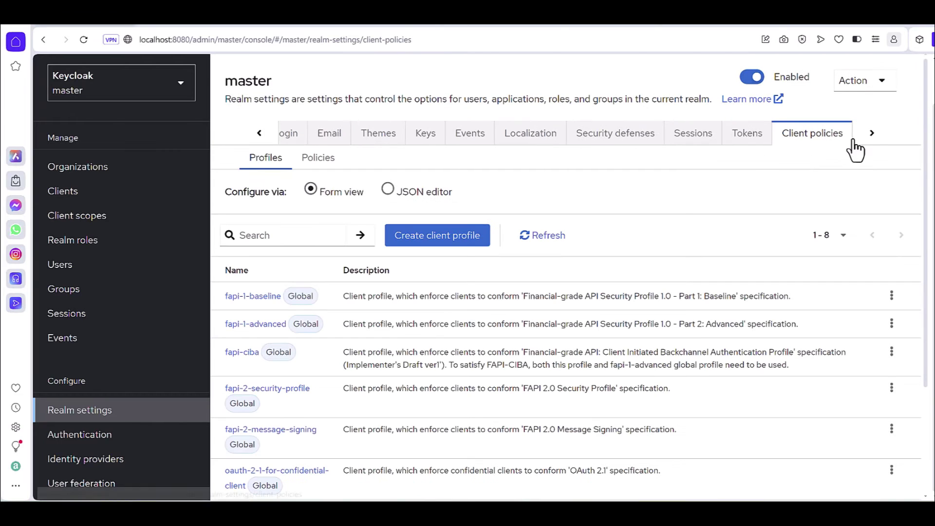
left_click(872, 134)
left_click(819, 141)
scroll(432, 322, "down", 1)
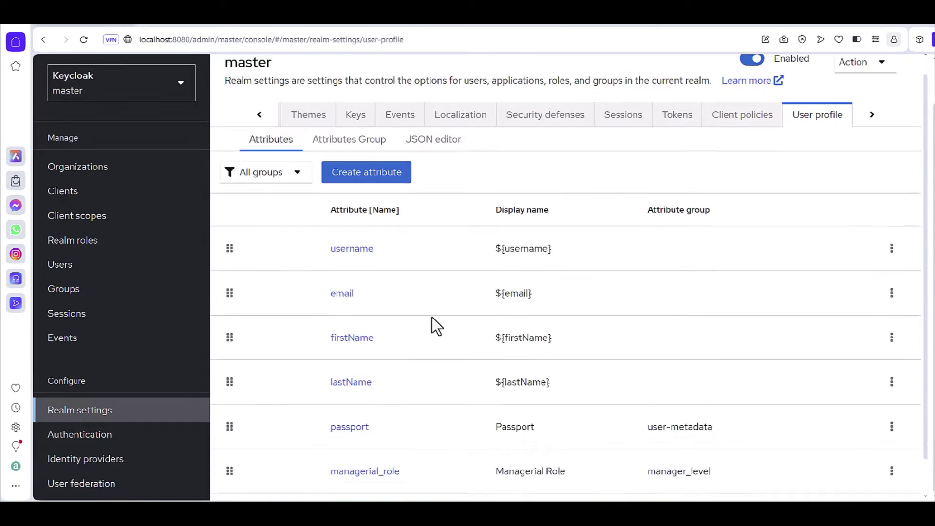
left_click(363, 476)
scroll(366, 392, "down", 5)
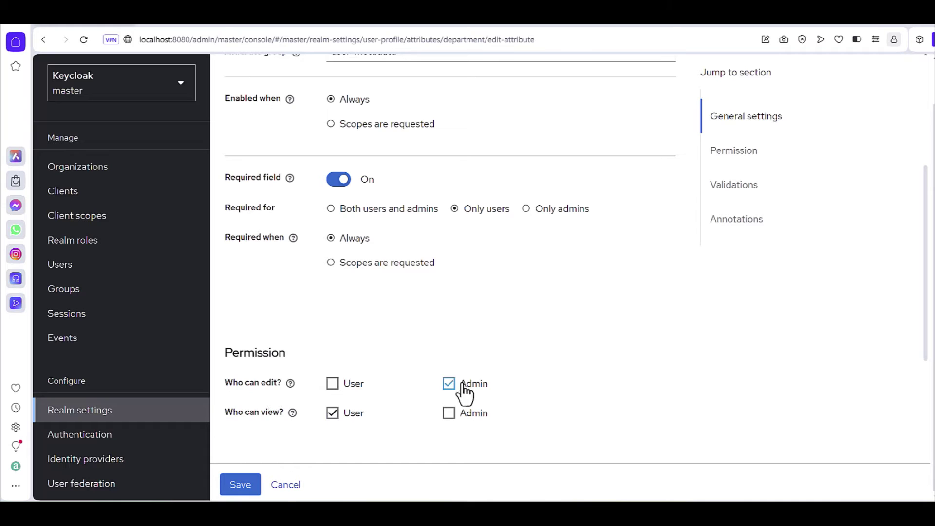
left_click(287, 485)
Step: Review the managerial_role attribute, then go to the realm's Users list
scroll(332, 477, "down", 2)
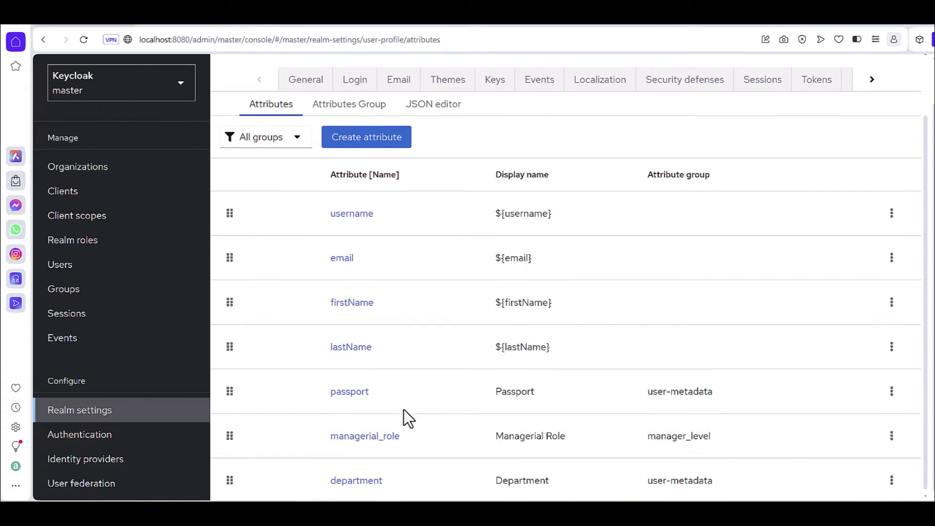
left_click(362, 435)
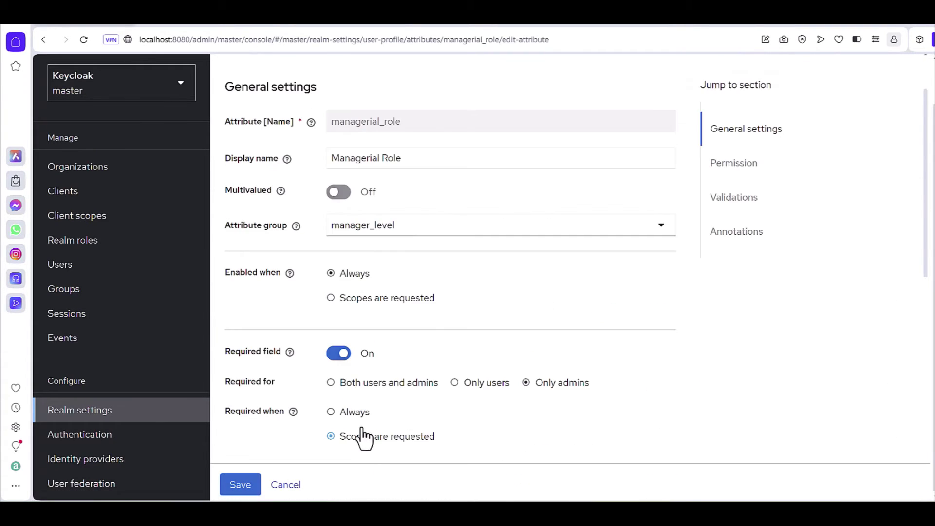
scroll(365, 427, "down", 10)
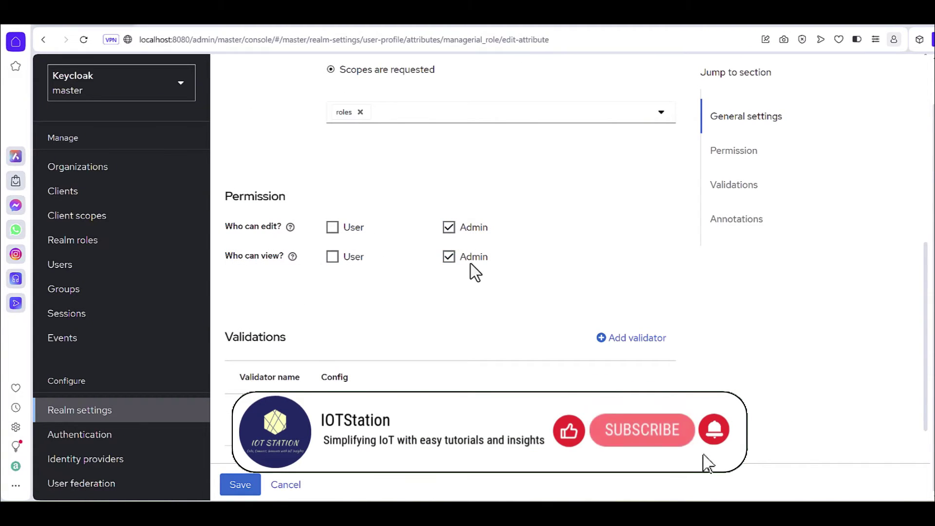
left_click(74, 268)
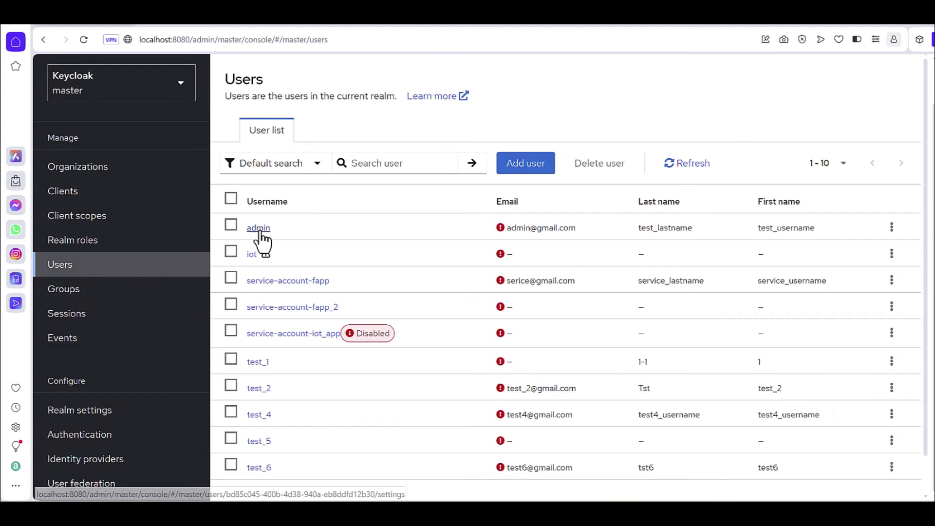
Step: Review the admin user's details
left_click(259, 229)
scroll(368, 359, "down", 5)
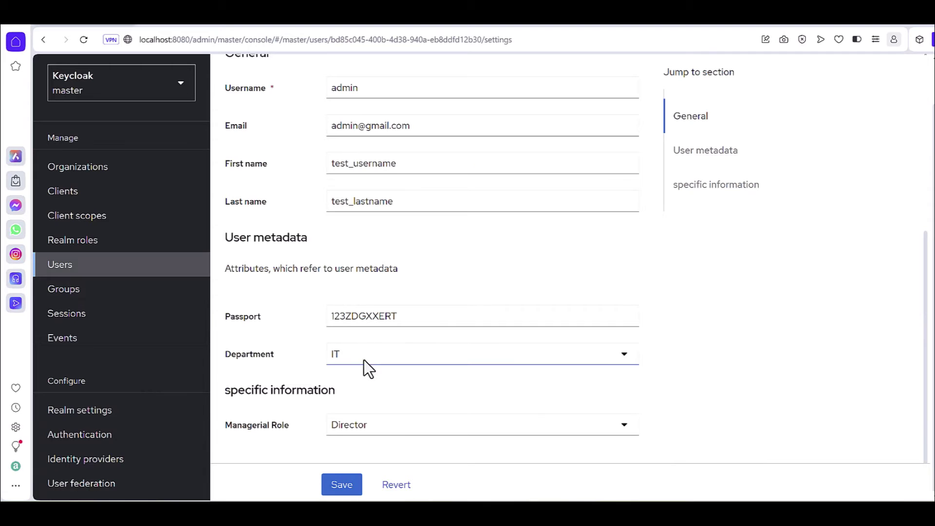
scroll(363, 365, "up", 8)
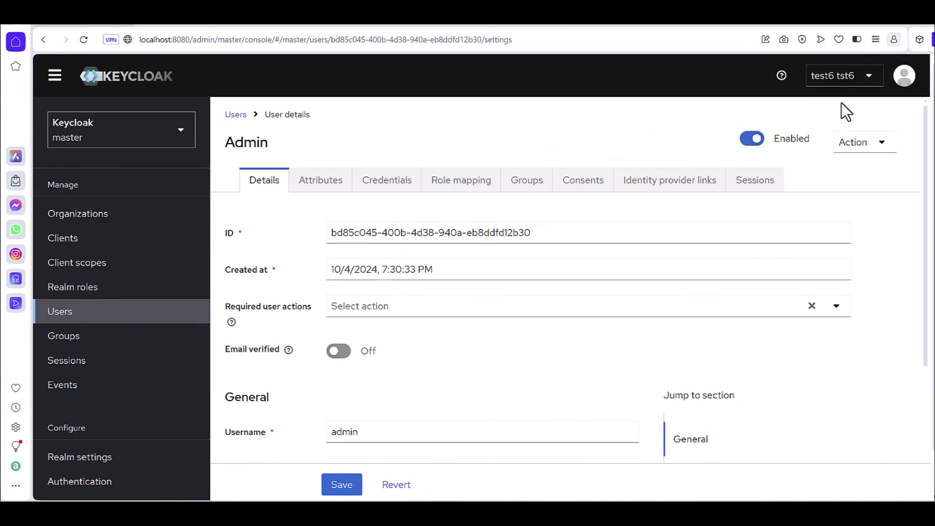
Step: View the signed-in account console, then return to the admin console's Clients list
left_click(843, 85)
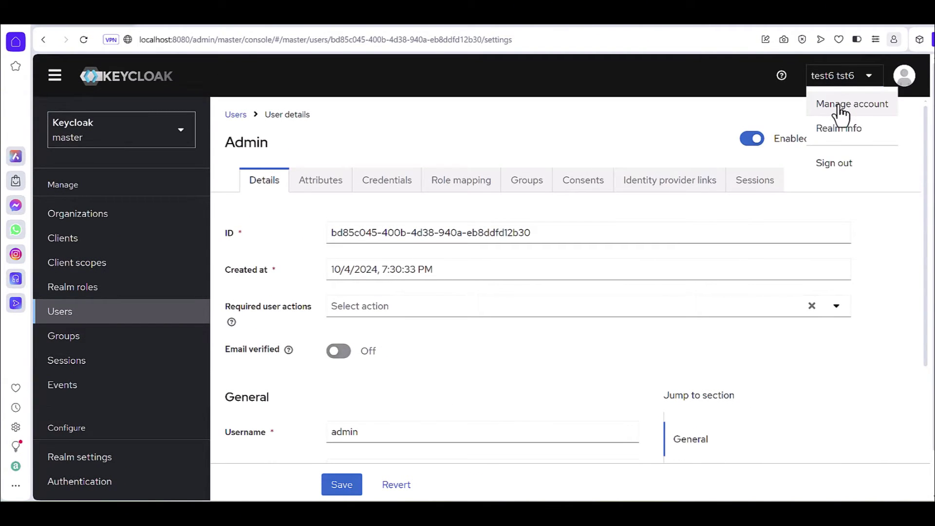
left_click(839, 108)
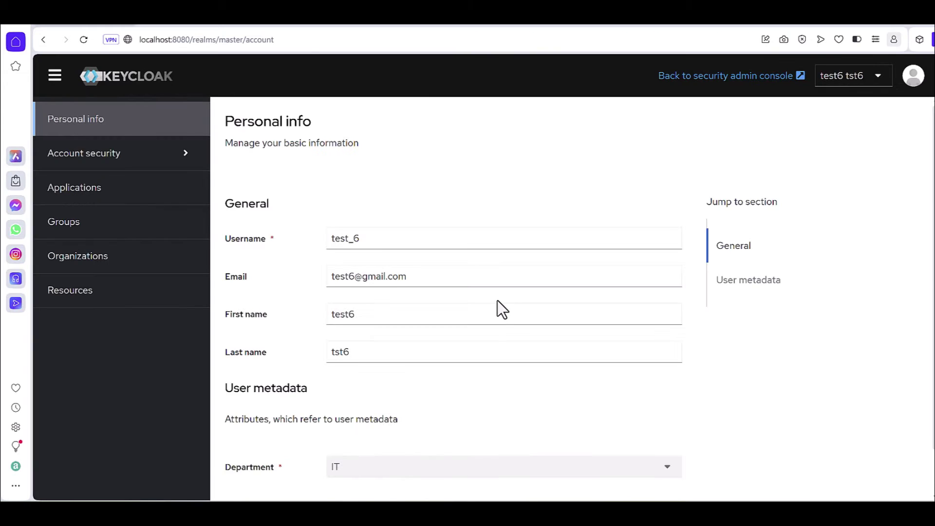
scroll(496, 304, "down", 1)
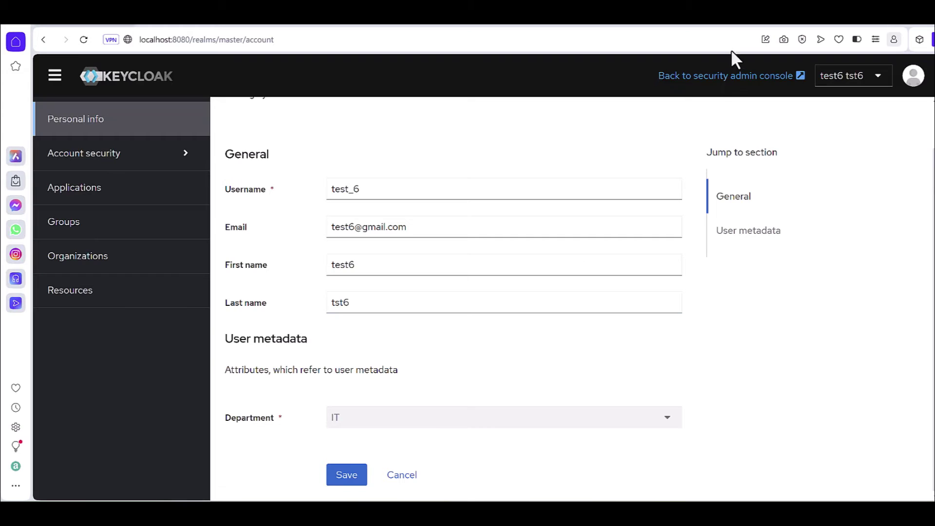
left_click(729, 77)
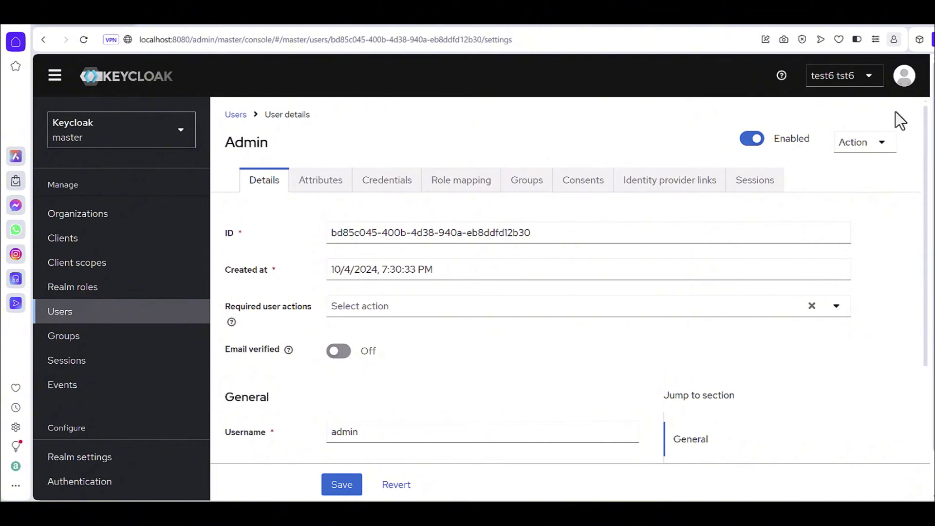
left_click(62, 244)
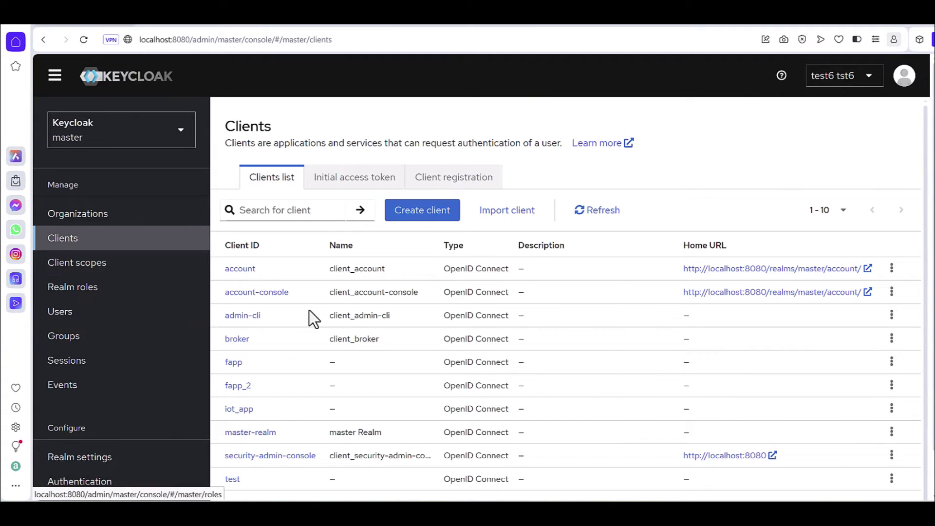
Step: Create OpenID Connect client fapp_3 with Client authentication and Authorization turned on
scroll(351, 317, "down", 1)
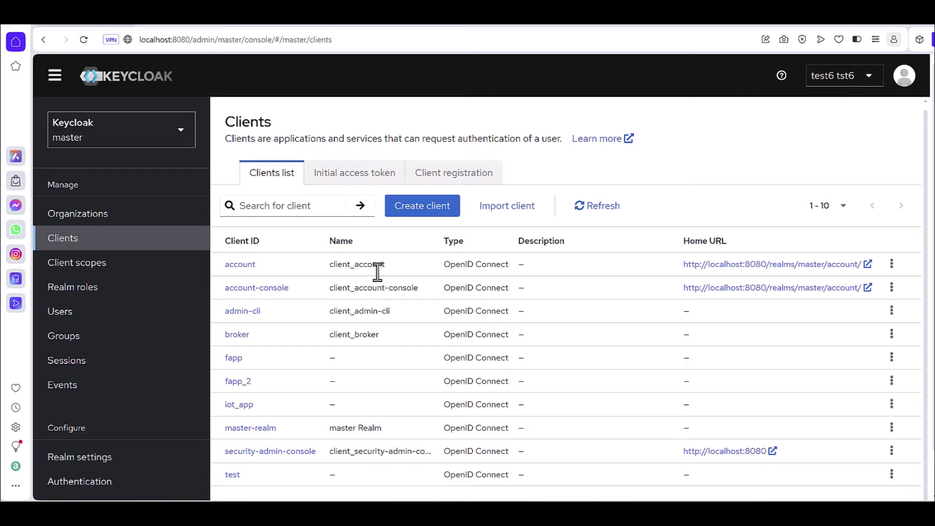
left_click(422, 208)
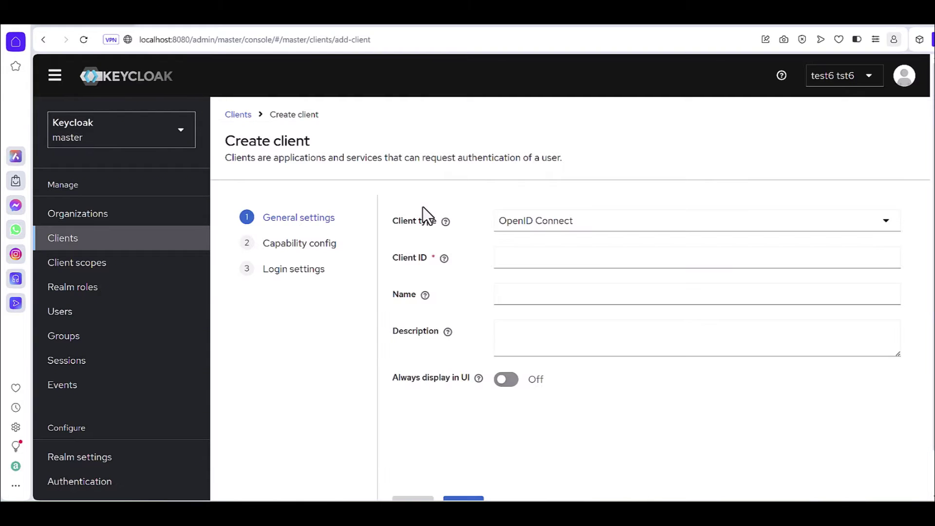
left_click(506, 256)
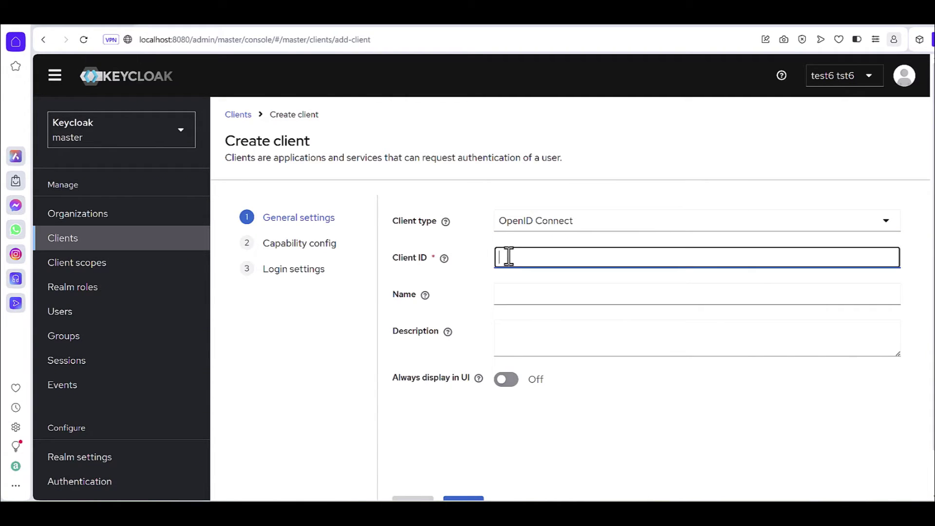
type("fapp_3")
scroll(472, 288, "down", 1)
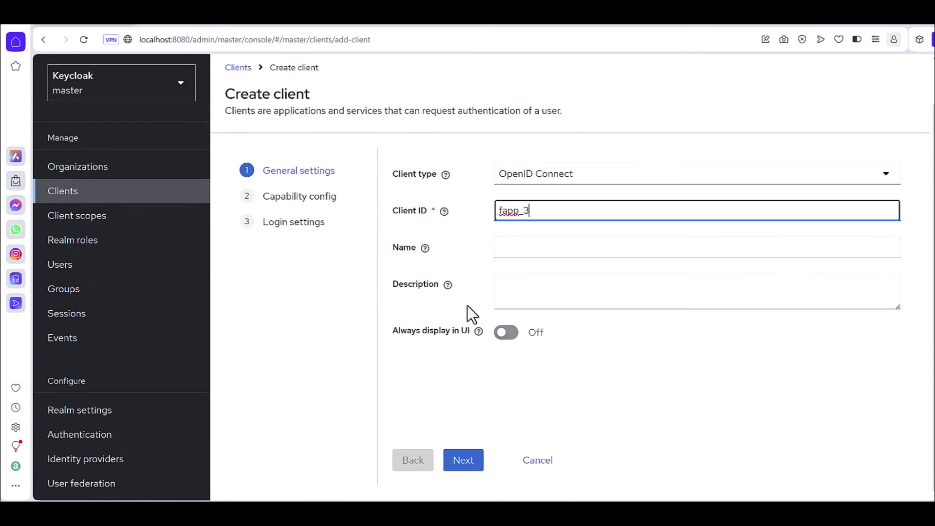
left_click(463, 461)
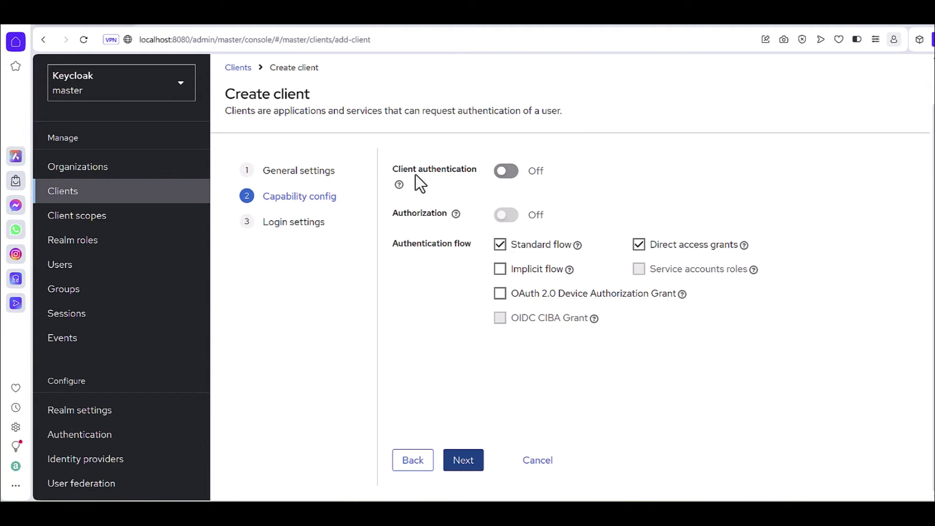
left_click(516, 175)
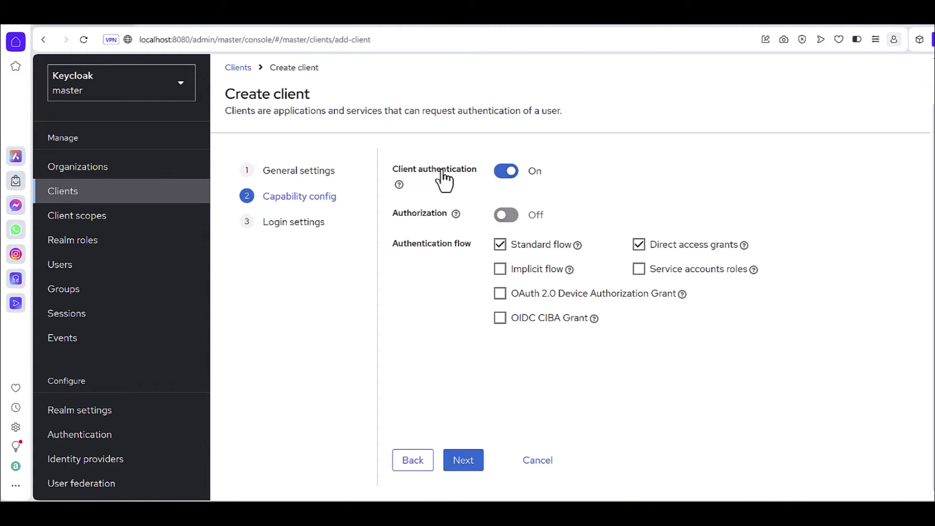
left_click(510, 225)
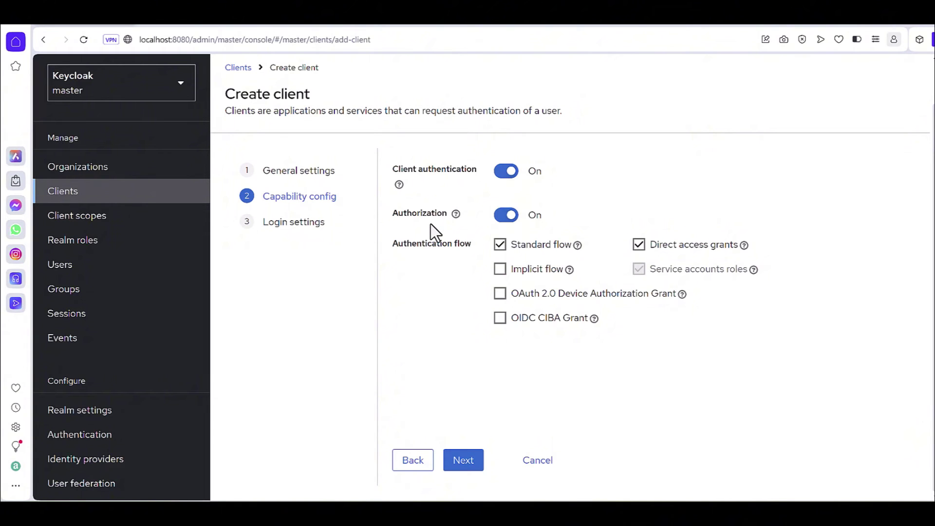
left_click(450, 467)
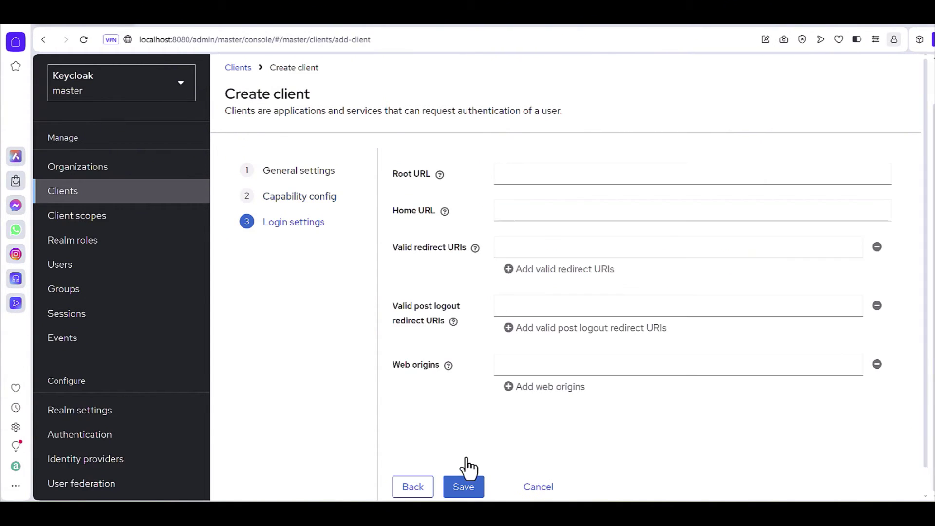
scroll(445, 265, "down", 1)
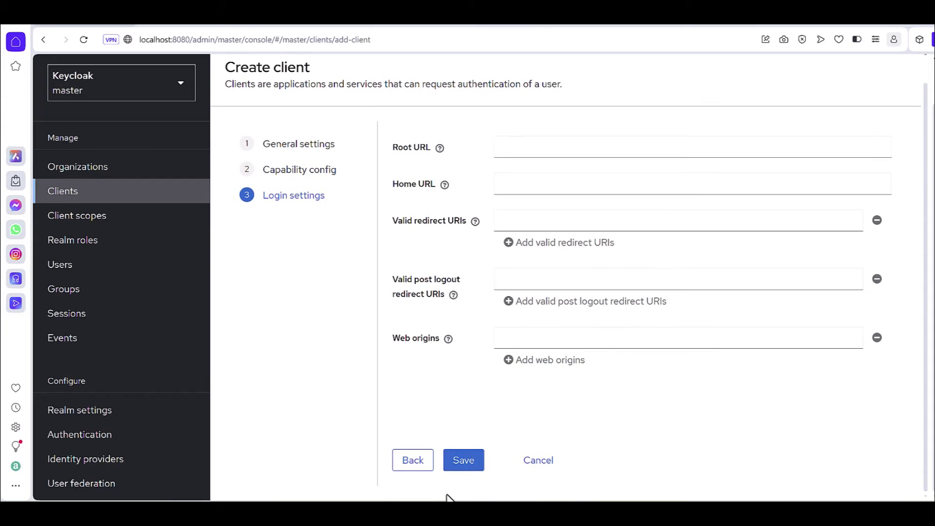
left_click(464, 460)
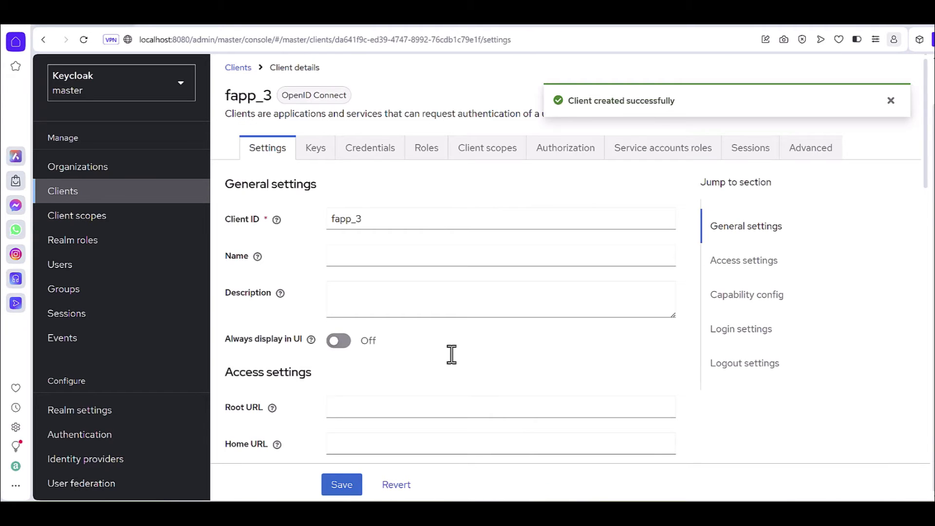
Step: Inspect fapp_3's credentials and its uma_protection role's attributes, users and associated roles
left_click(366, 154)
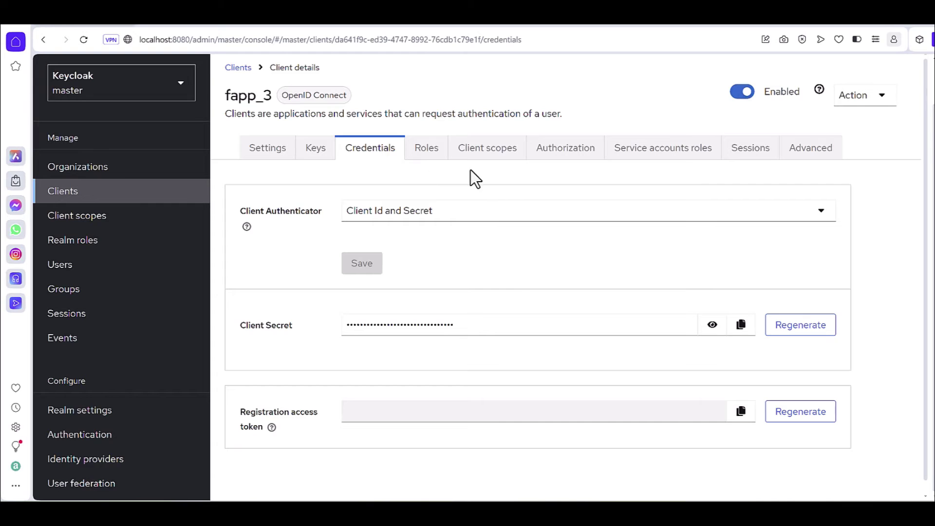
left_click(426, 151)
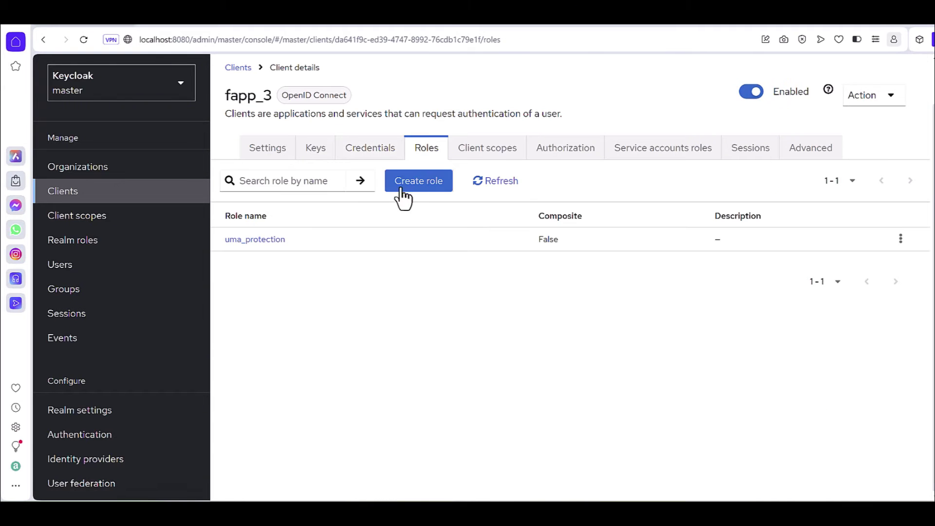
left_click(258, 240)
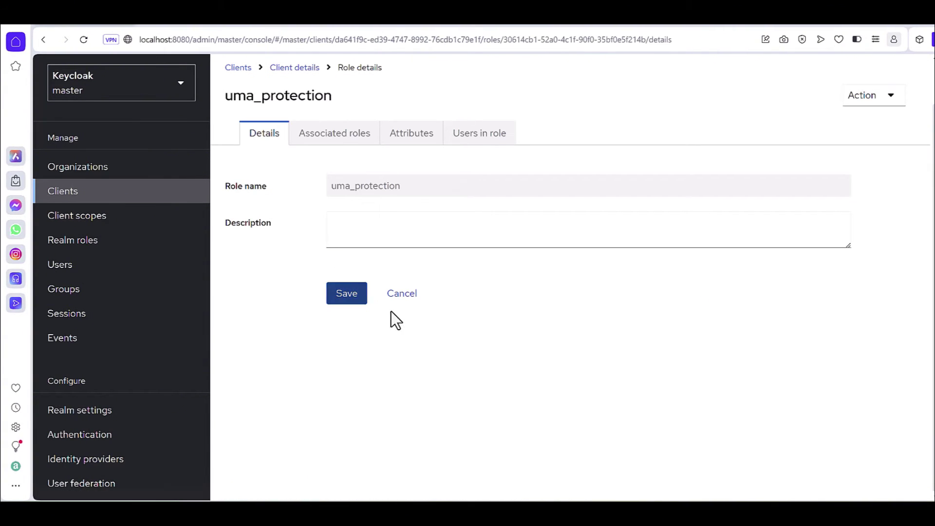
left_click(402, 294)
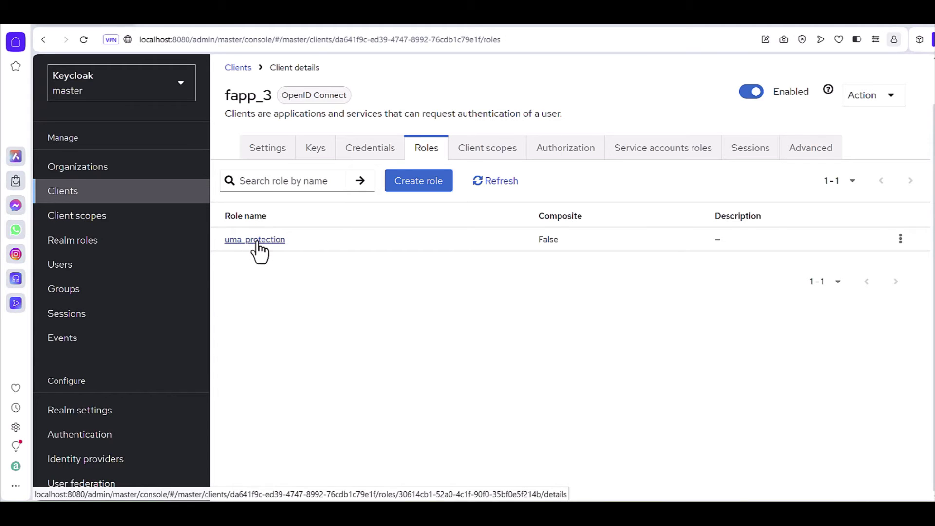
left_click(257, 240)
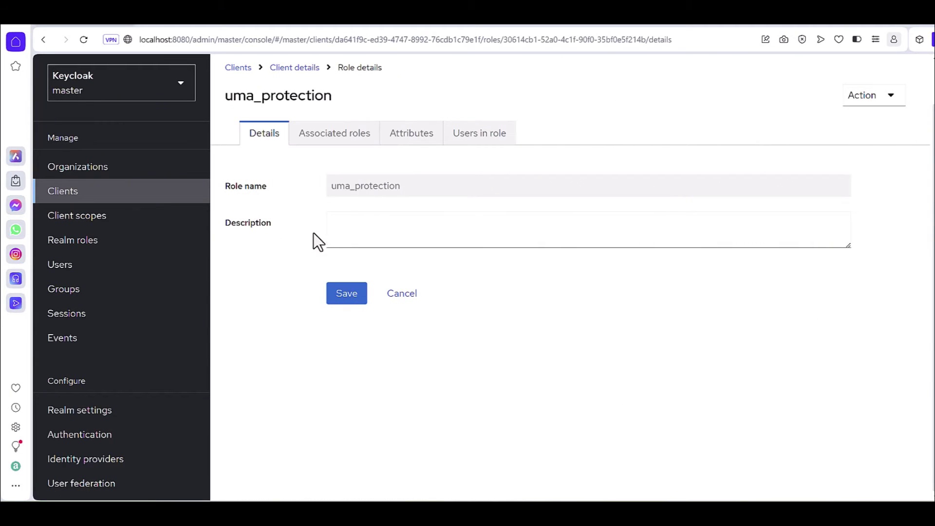
left_click(347, 141)
left_click(410, 141)
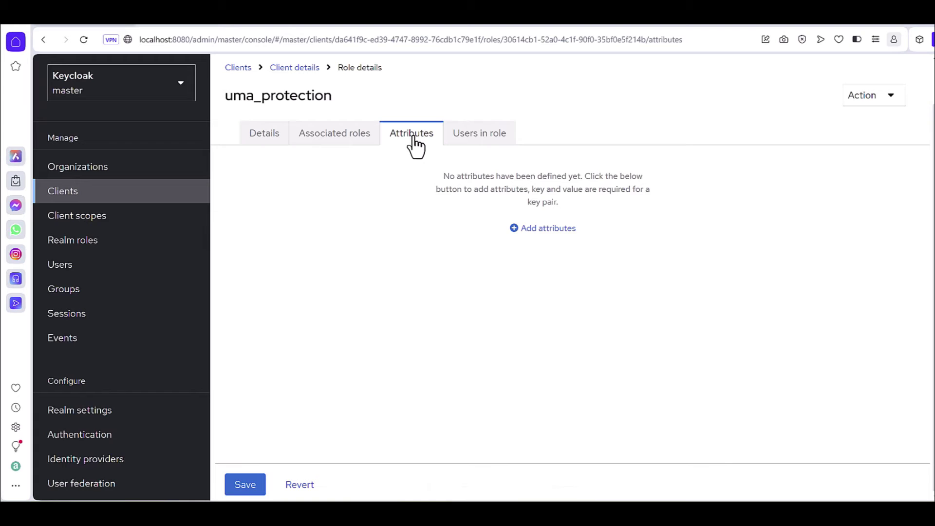
left_click(484, 135)
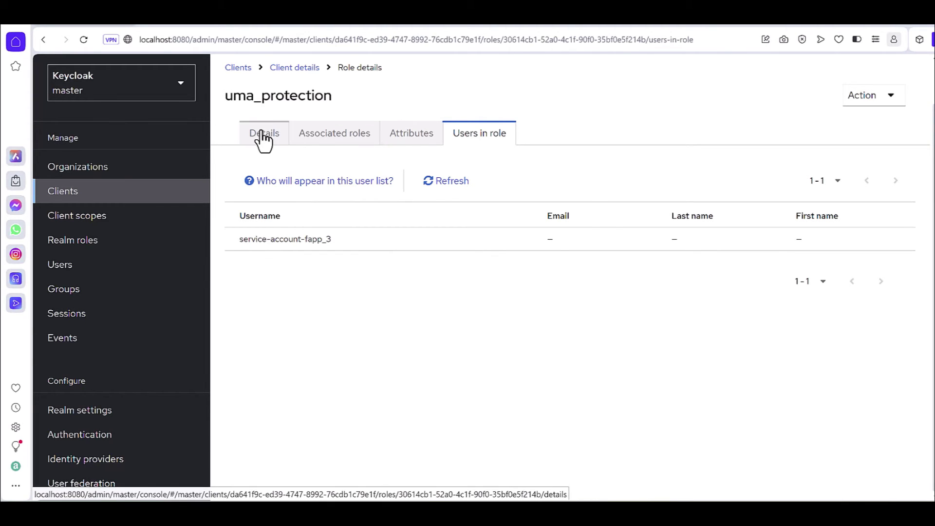
left_click(337, 136)
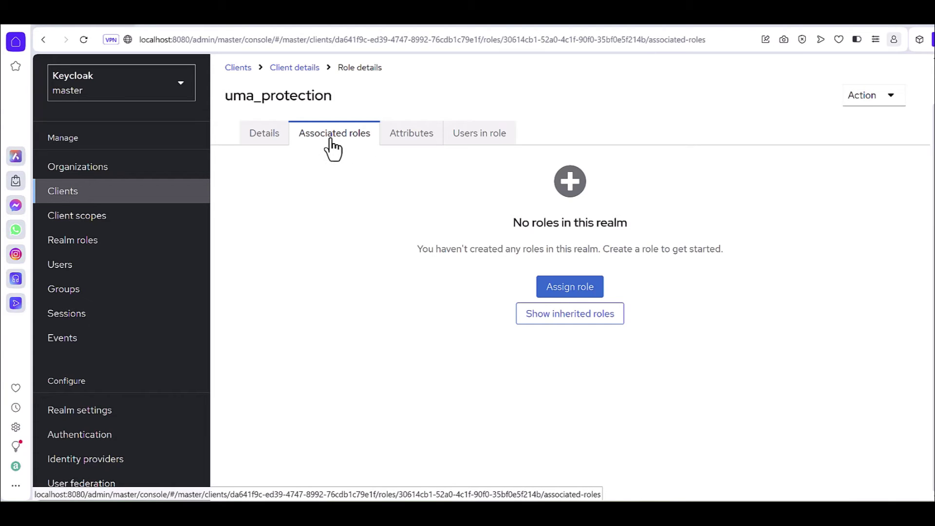
Step: Assign every available role, including view-users and manage-users, to uma_protection
left_click(564, 291)
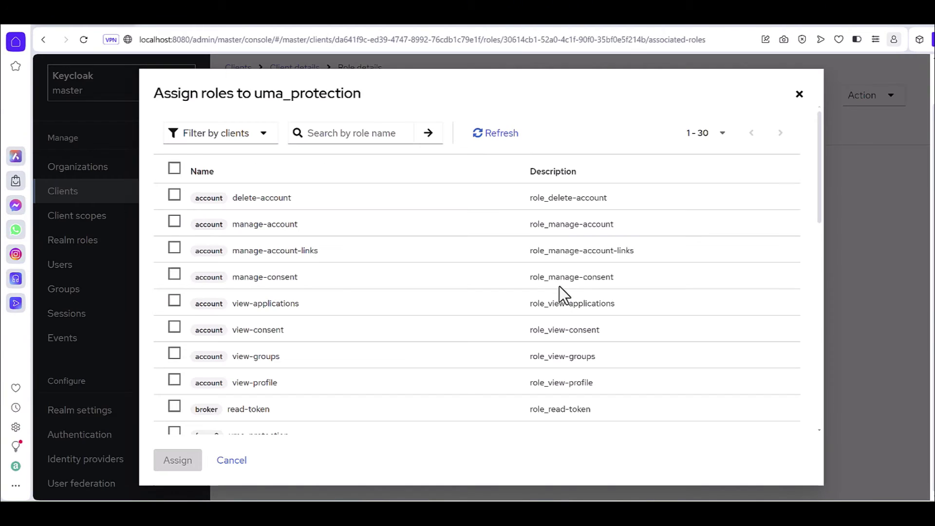
left_click(176, 169)
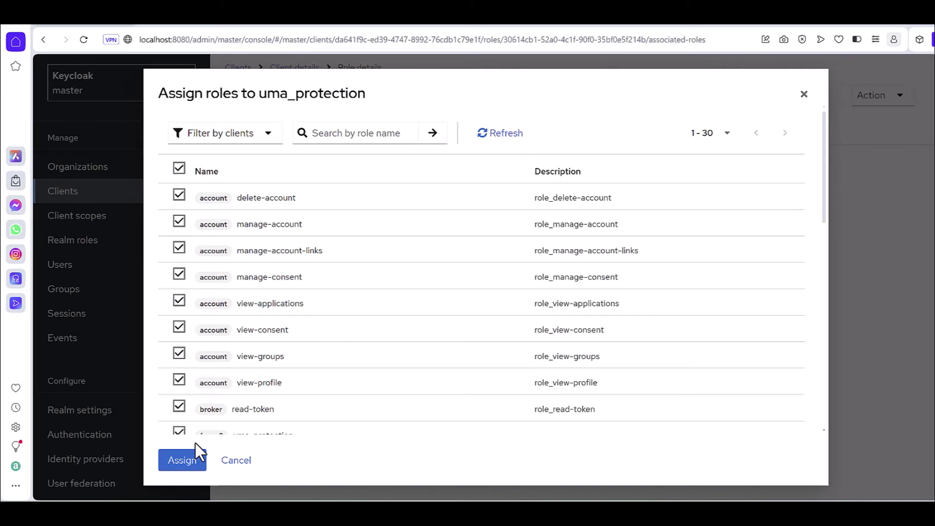
scroll(221, 327, "down", 10)
scroll(203, 355, "up", 10)
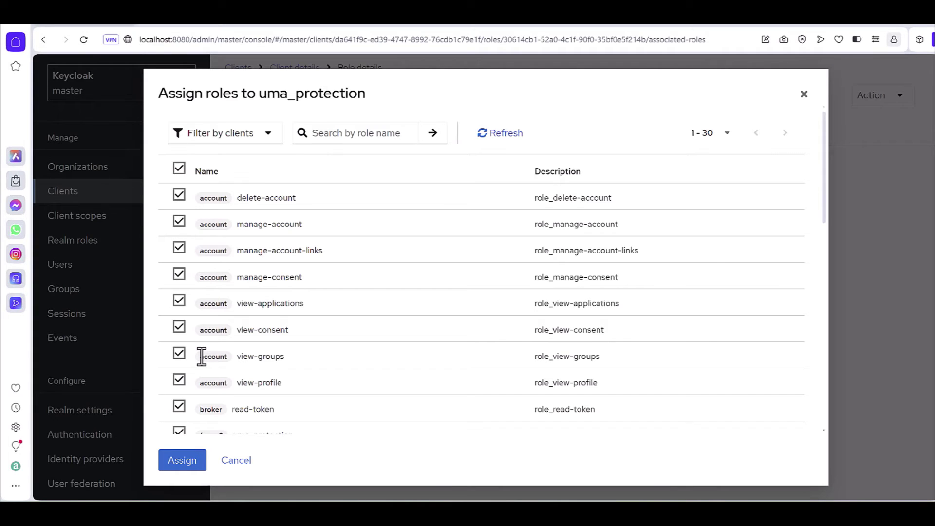
left_click(184, 464)
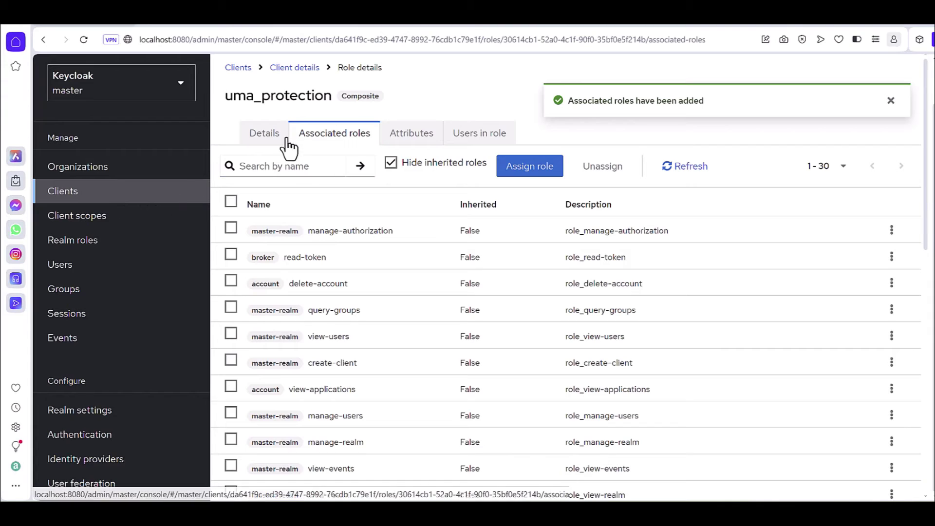
Step: Return to the Clients list and bring Postman to the front
left_click(92, 195)
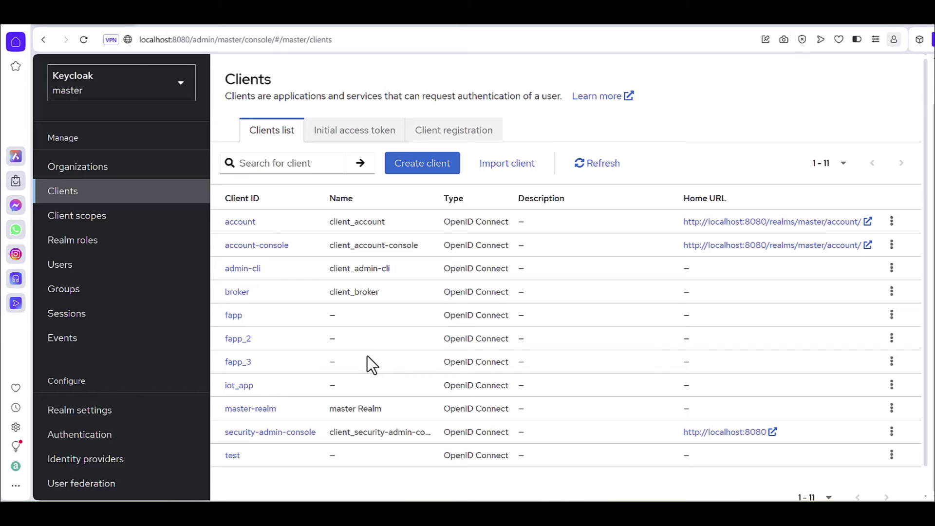
mouse_move(574, 511)
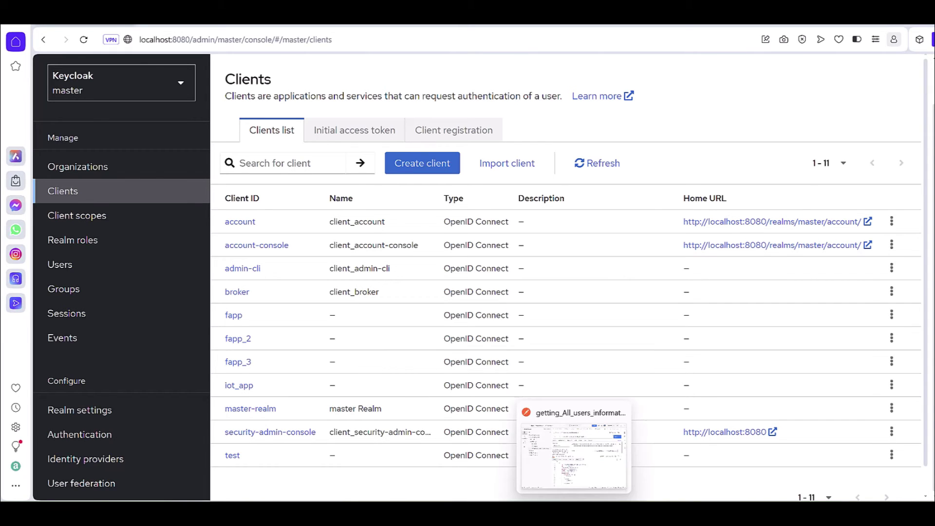
left_click(574, 455)
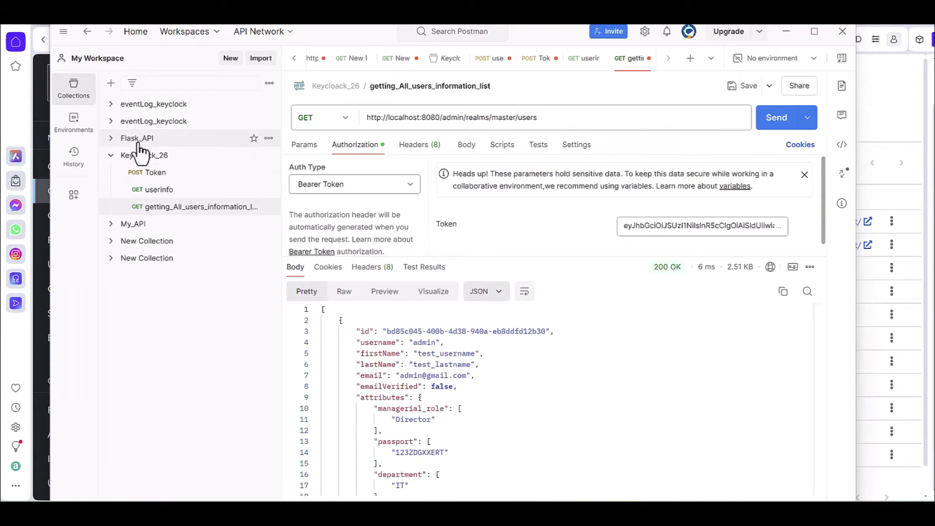
Step: Open the Keycloack_26 Token POST request, select its URL, and switch back to the browser
left_click(150, 176)
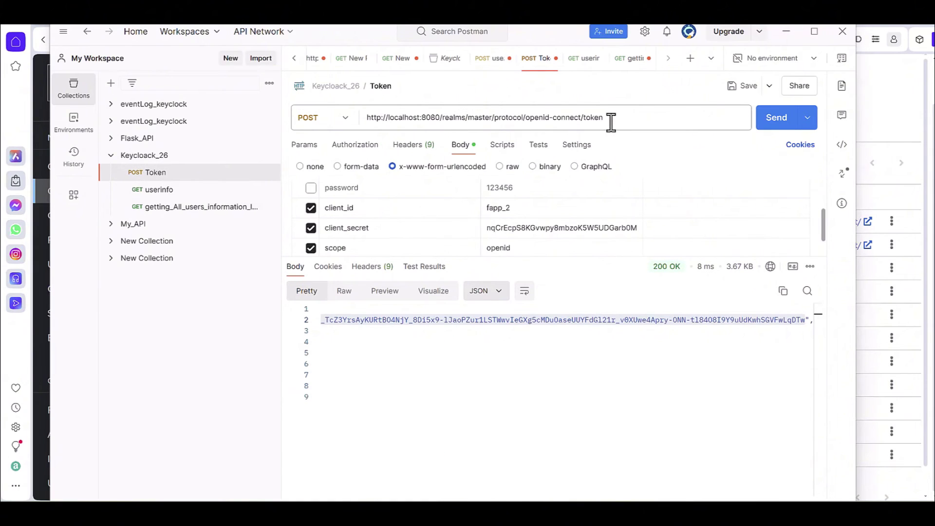
left_click_drag(614, 120, 363, 128)
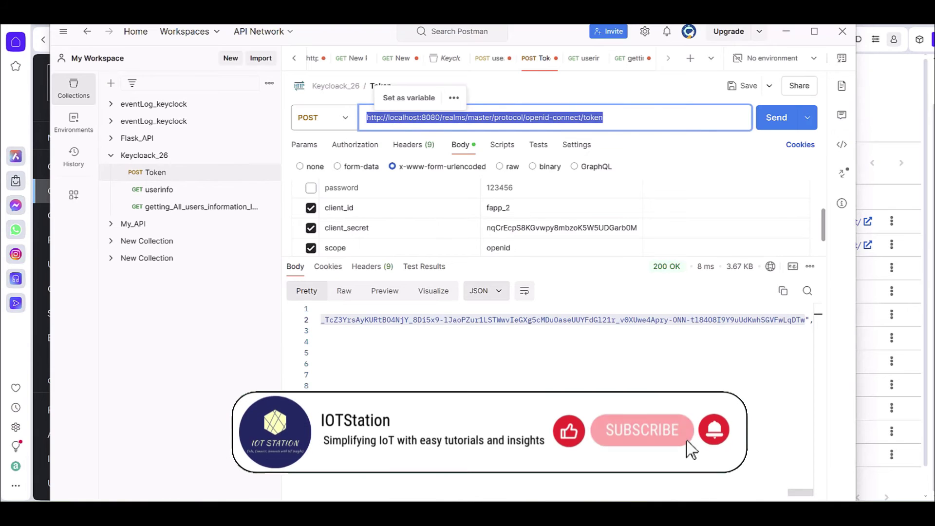
key("alt+Tab")
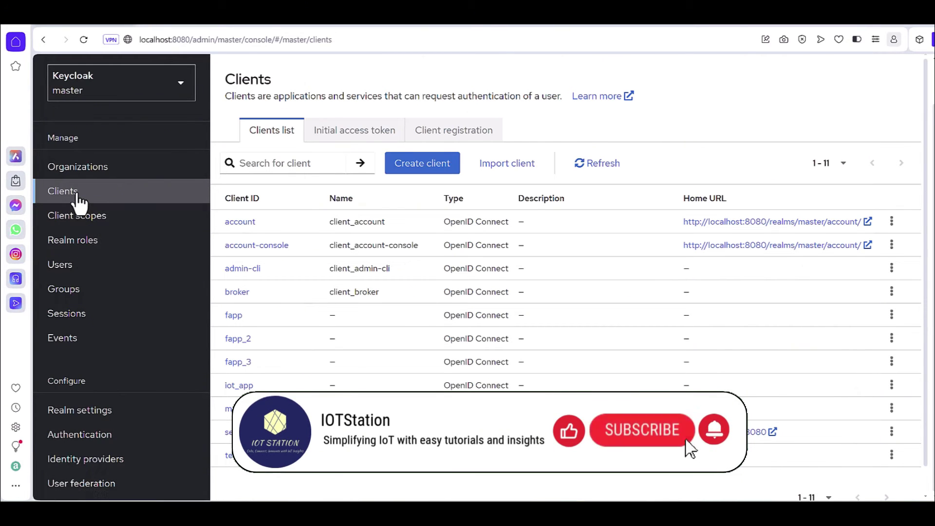
Step: Open the master realm's OpenID Endpoint Configuration from the Endpoints section of Realm settings
left_click(87, 411)
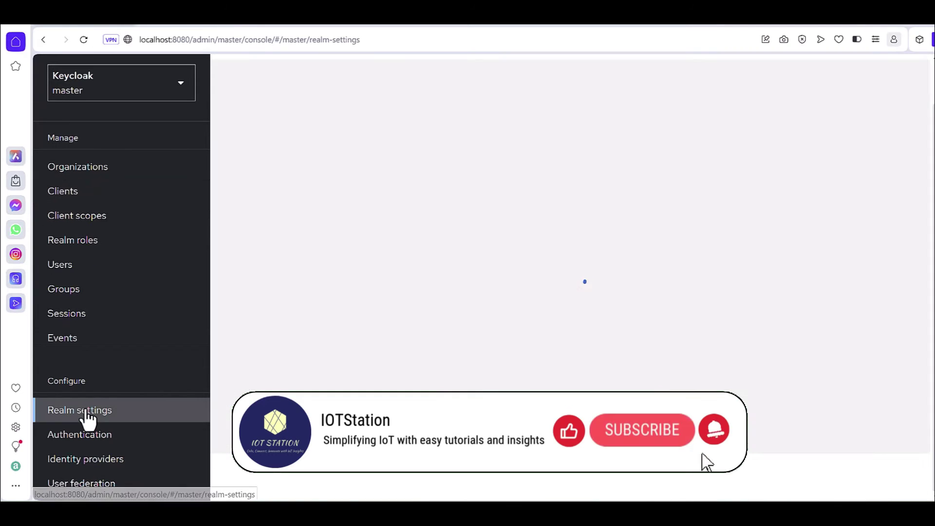
scroll(389, 373, "down", 3)
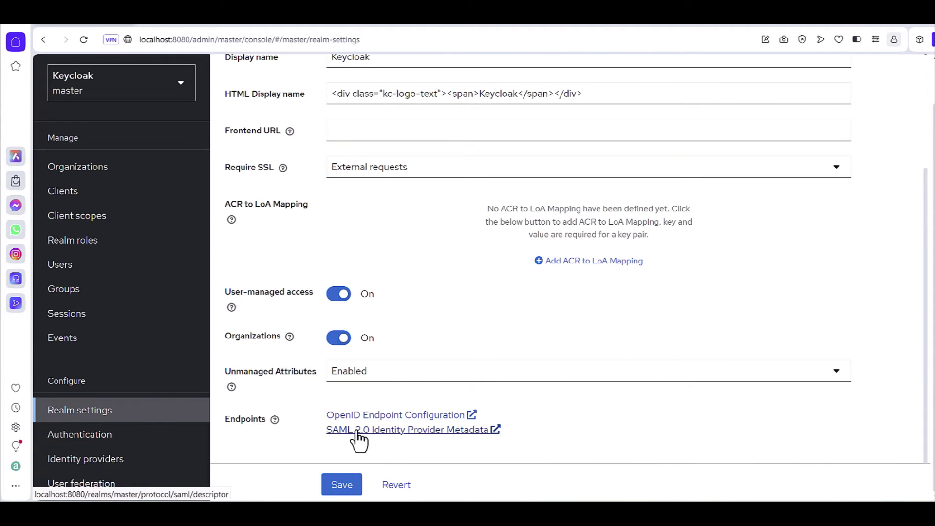
left_click(372, 415)
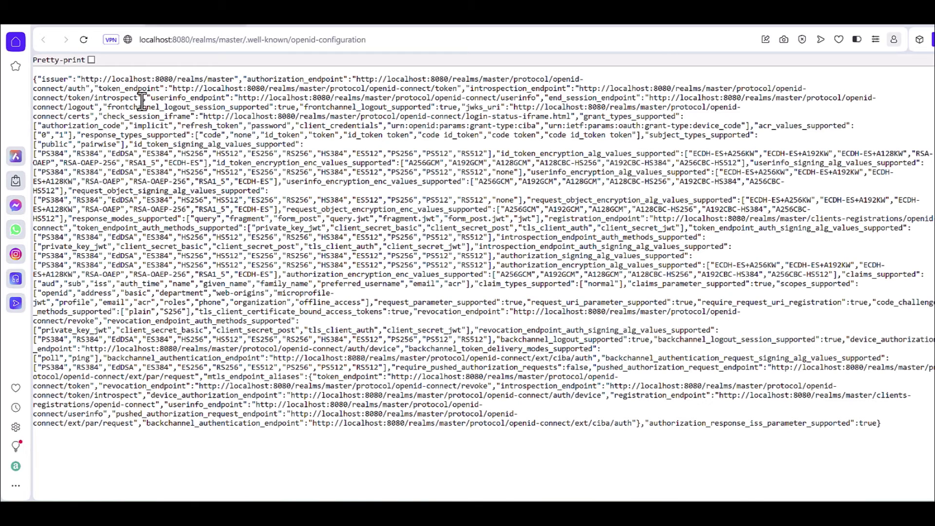
Step: Pretty-print the OpenID configuration, check the token_endpoint URL against Postman's Token request, and return to Postman
left_click(89, 60)
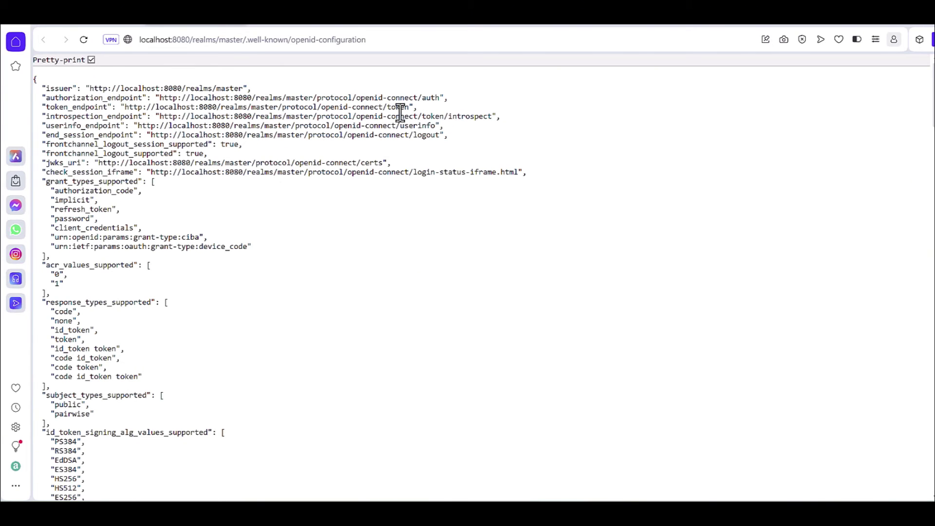
left_click_drag(410, 107, 123, 111)
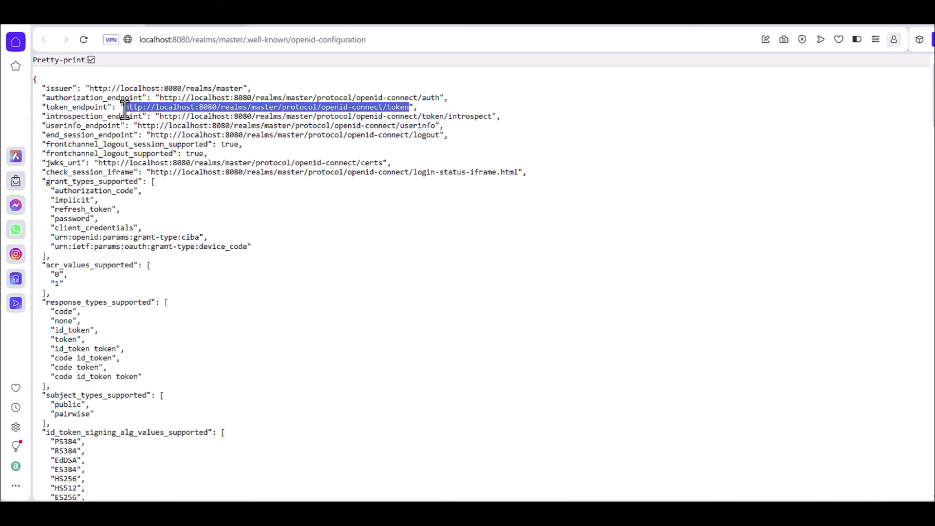
left_click(478, 273)
key("alt+Tab")
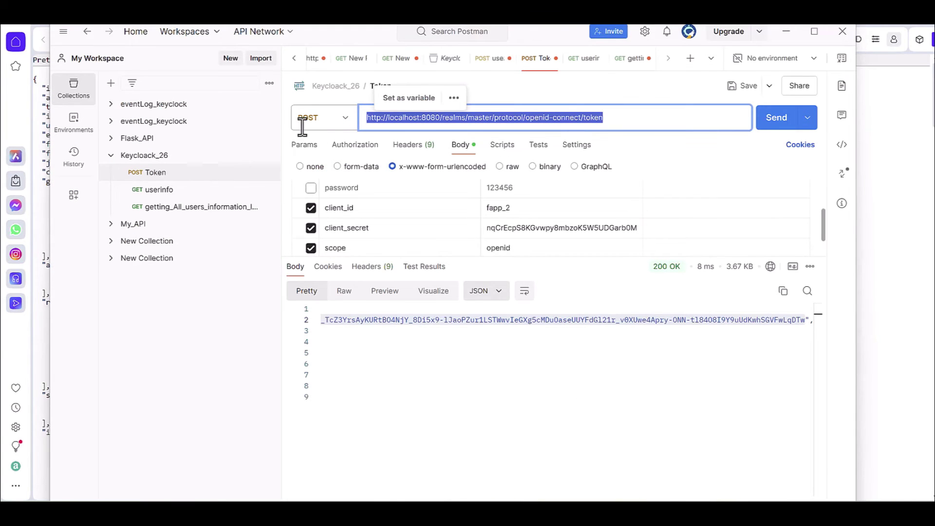
Step: Change the Token request body's client_id from fapp_2 to fapp_3, keeping grant_type client_credentials
left_click(540, 103)
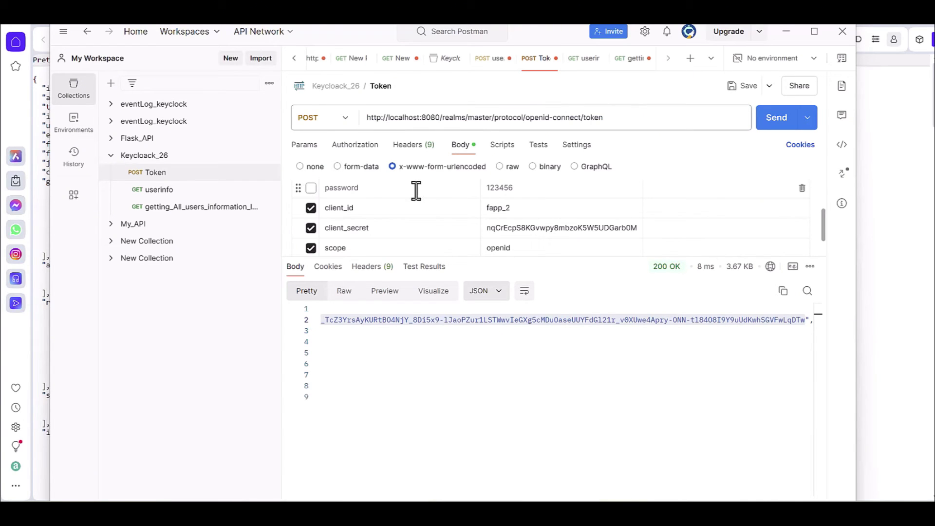
scroll(336, 217, "up", 3)
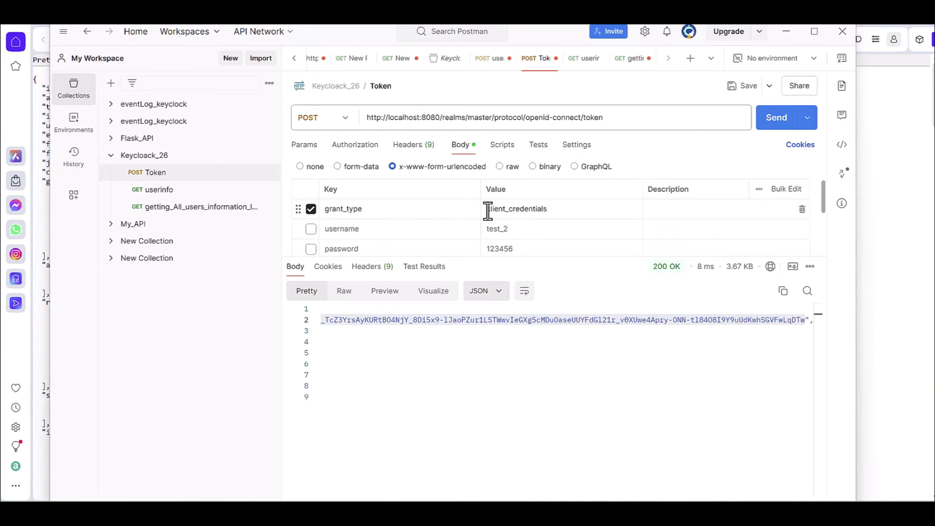
scroll(396, 206, "down", 3)
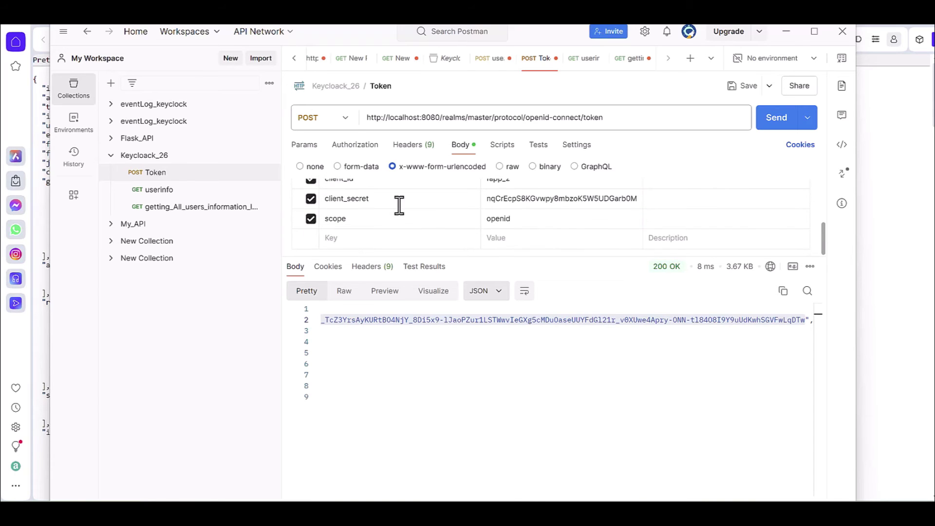
scroll(373, 213, "up", 3)
scroll(463, 238, "down", 3)
scroll(414, 231, "up", 2)
scroll(349, 238, "down", 3)
scroll(344, 240, "up", 3)
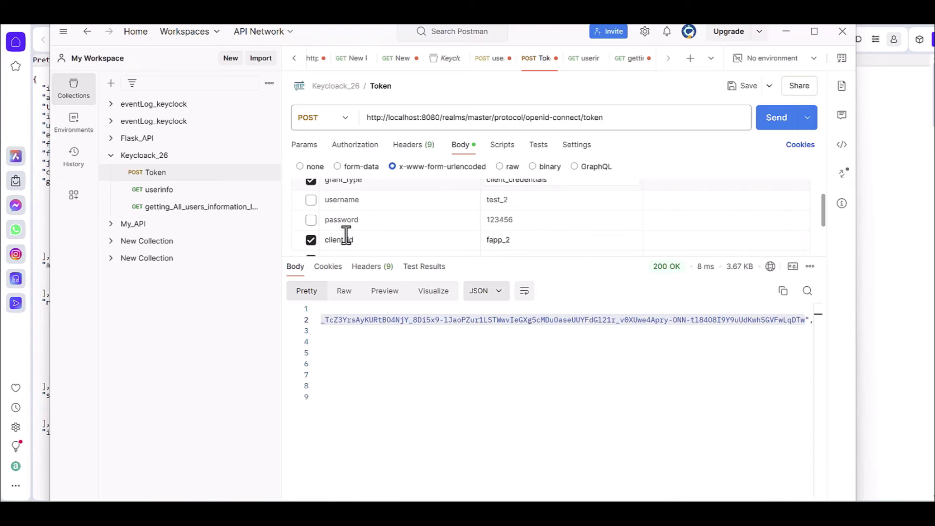
left_click_drag(388, 255, 388, 329)
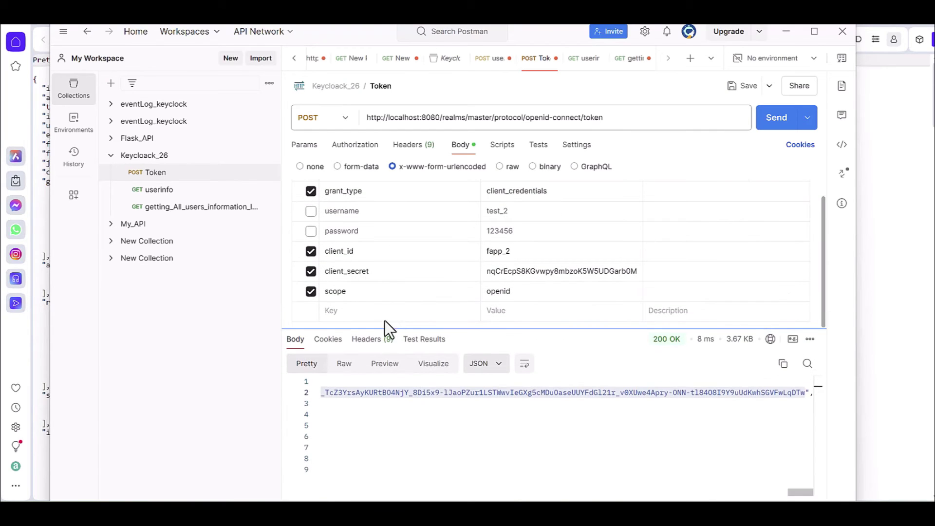
left_click(511, 253)
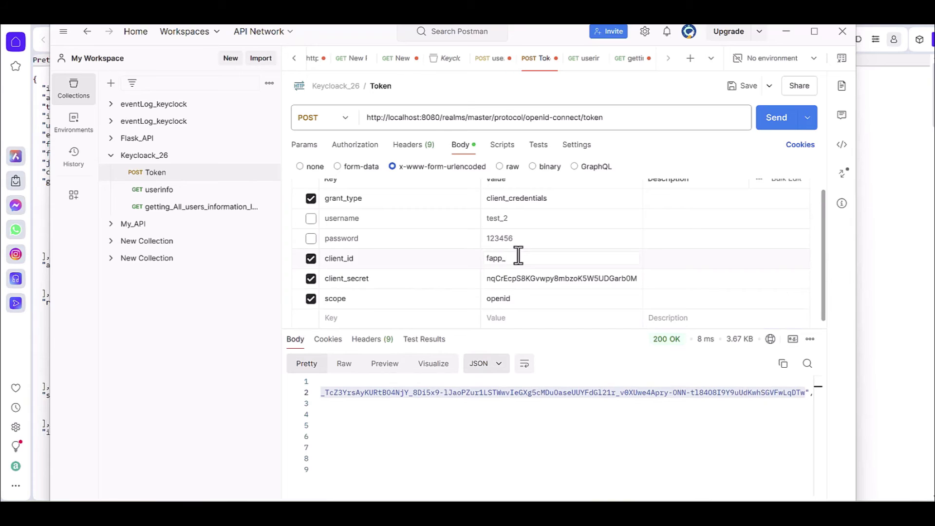
scroll(518, 254, "down", 1)
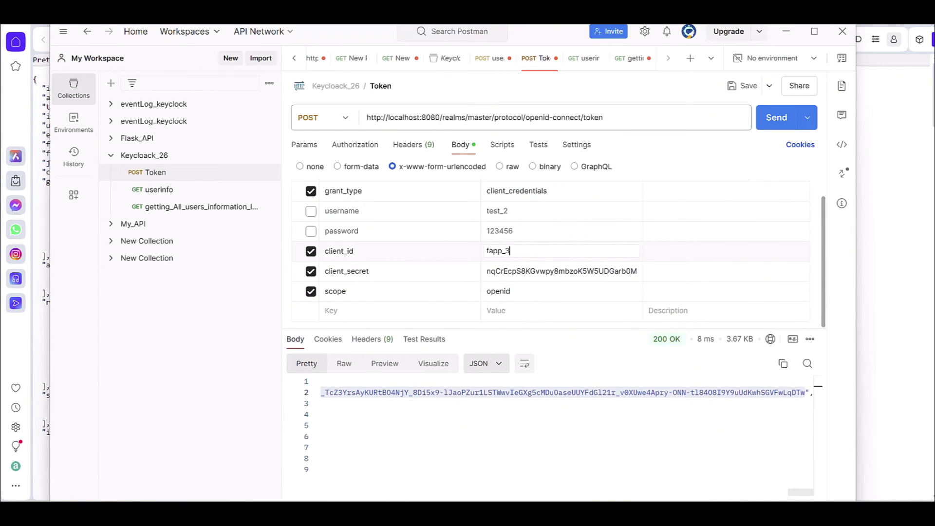
left_click(414, 513)
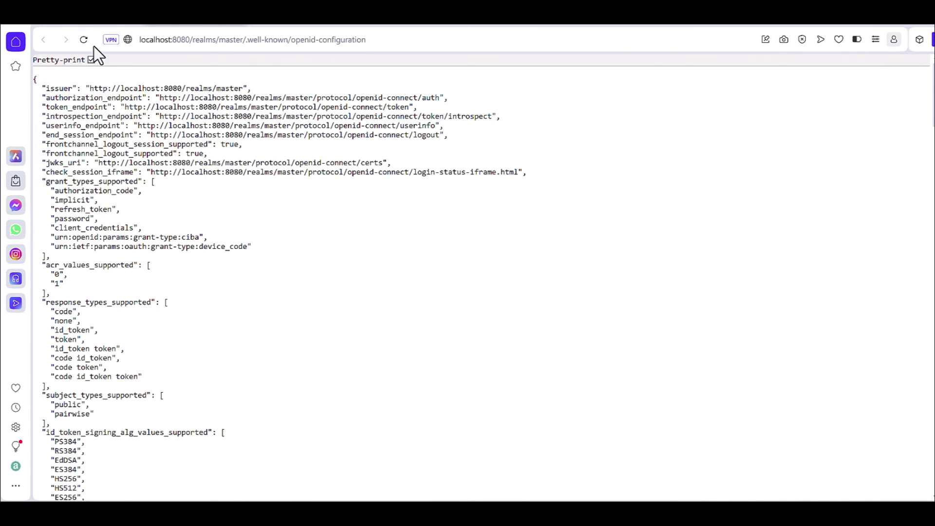
Step: Open the fapp_3 client from Keycloak's Clients list
left_click(89, 20)
left_click(88, 192)
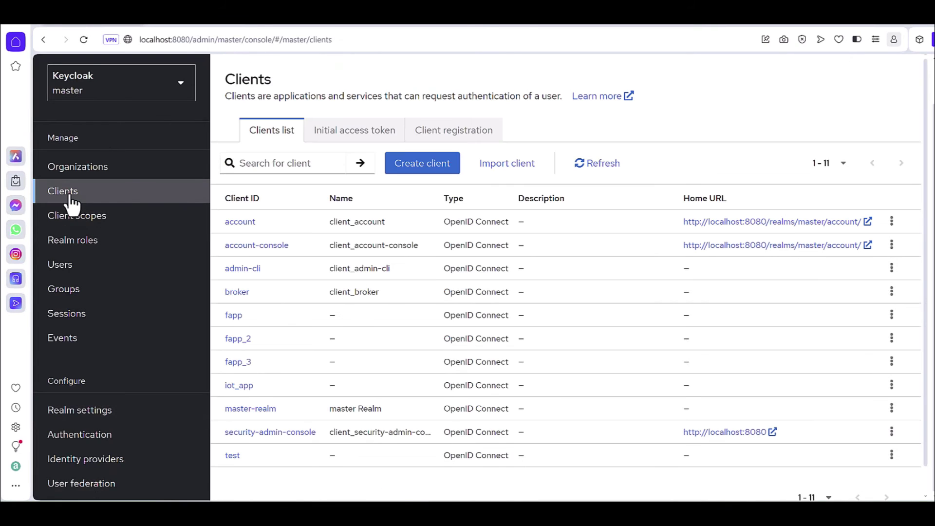
left_click(242, 360)
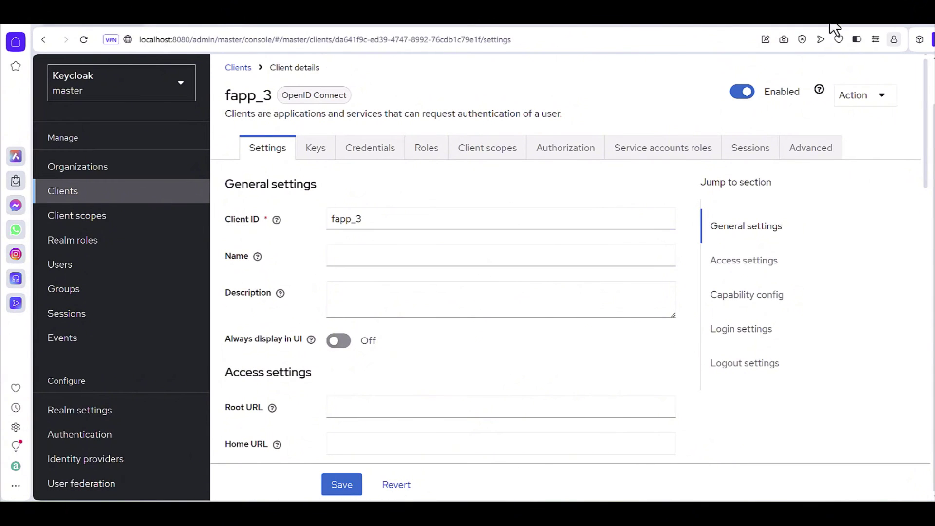
Step: Arrange Postman and the browser so both show, and display fapp_3's Credentials tab with its secret
left_click(889, 24)
left_click(891, 26)
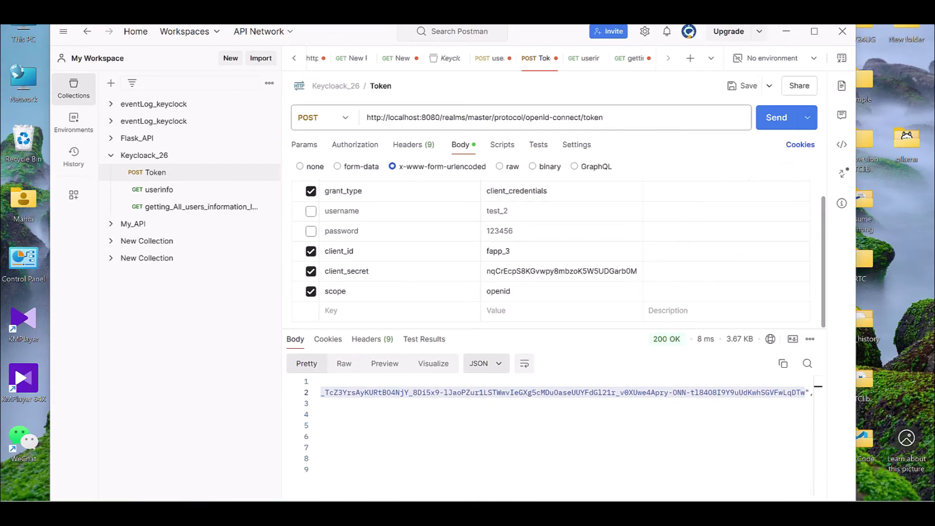
left_click(511, 512)
left_click(534, 513)
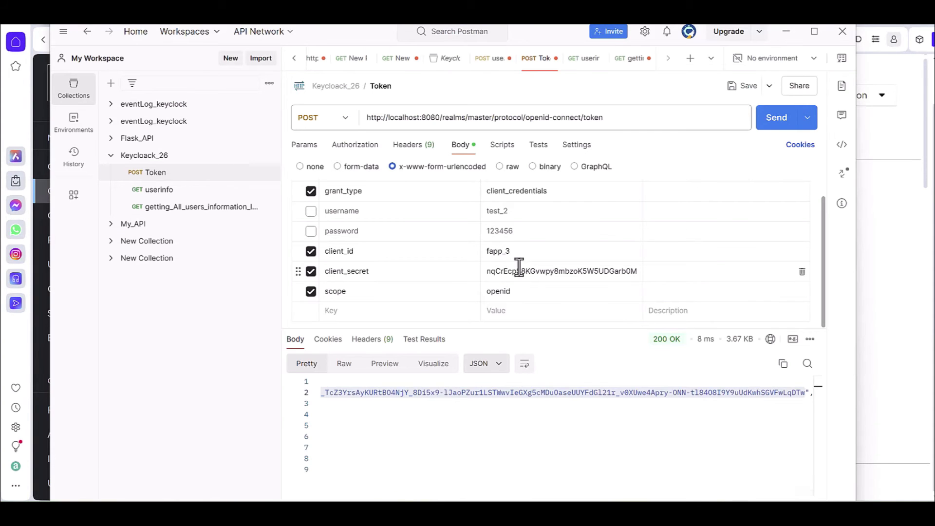
left_click(504, 272)
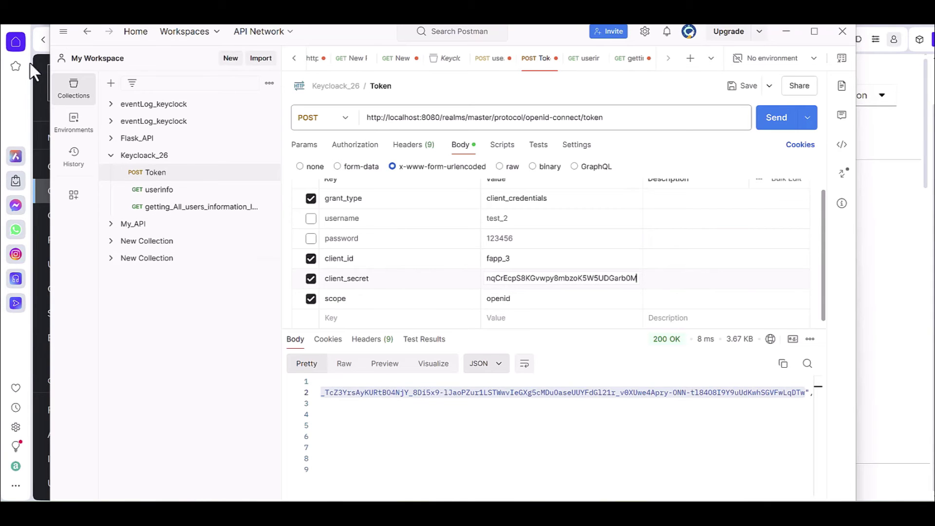
left_click_drag(346, 31, 351, 94)
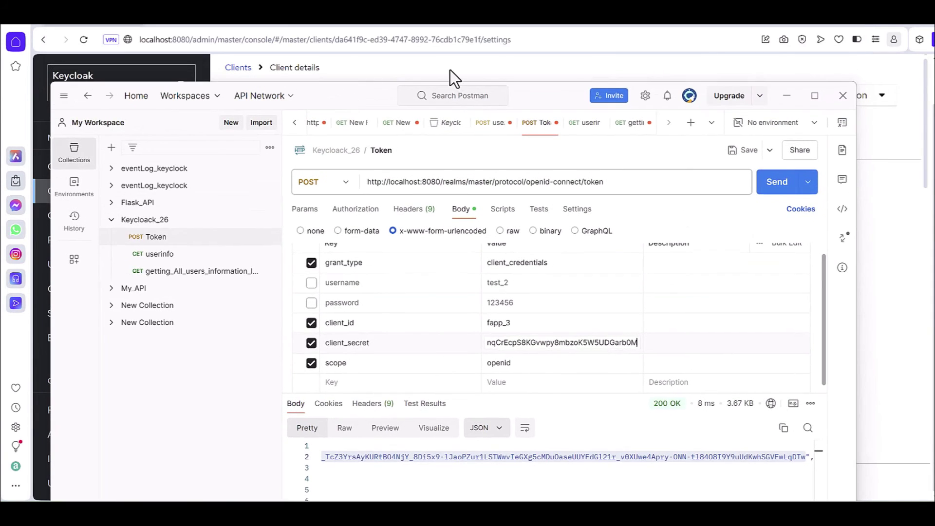
left_click(511, 64)
left_click(369, 148)
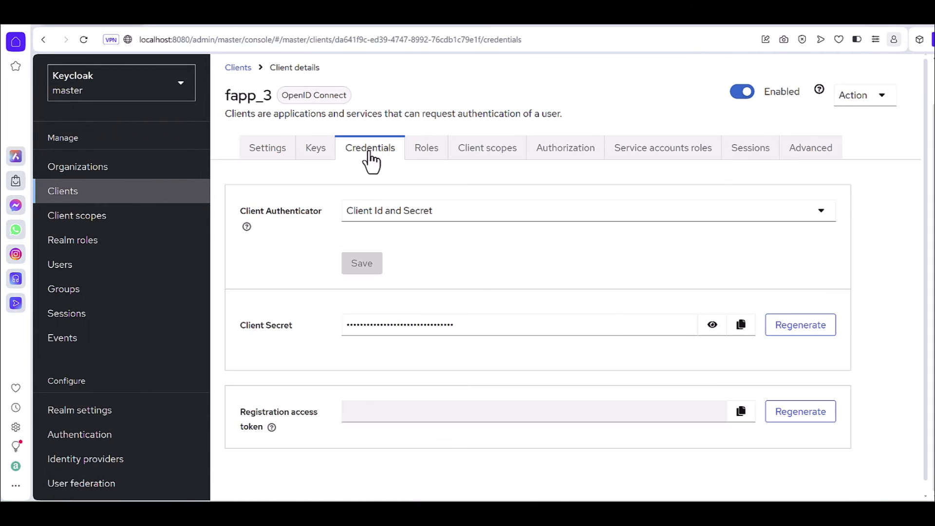
Step: Copy fapp_3's client secret from Keycloak and paste it as Postman's client_secret body value
left_click(740, 325)
mouse_move(559, 501)
left_click(547, 463)
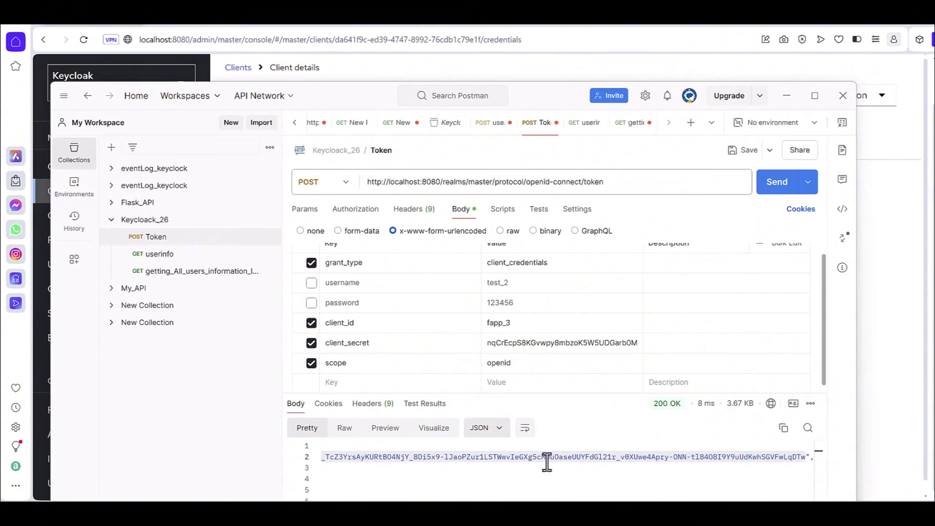
double_click(545, 343)
key("BackSpace")
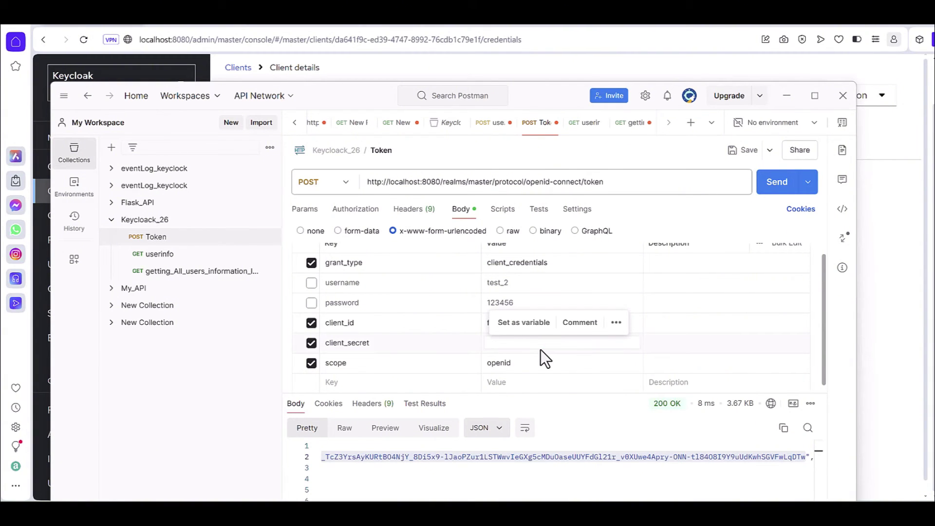
key("ctrl+v")
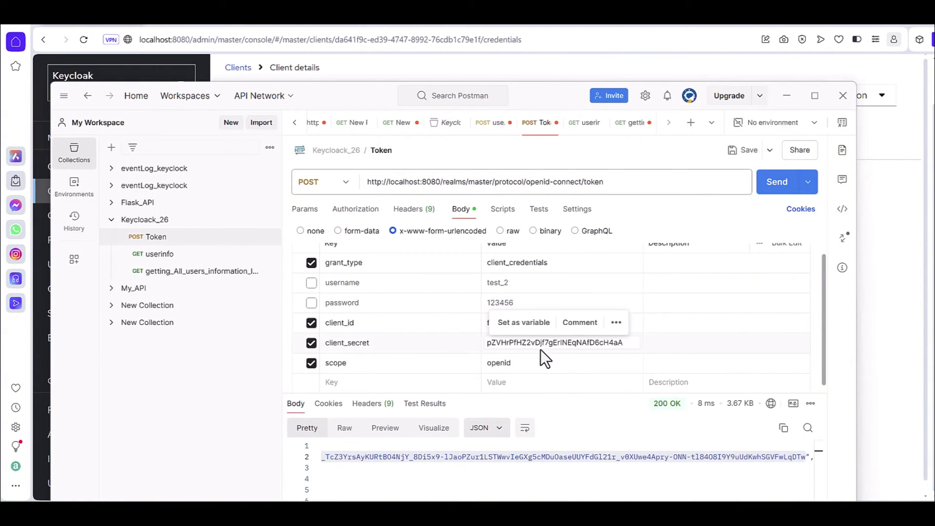
left_click(356, 368)
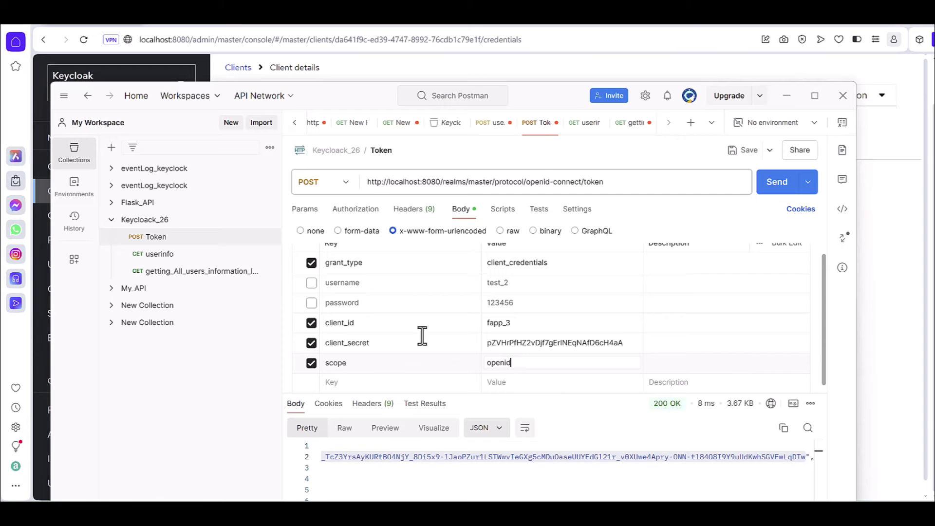
left_click_drag(544, 93, 538, 56)
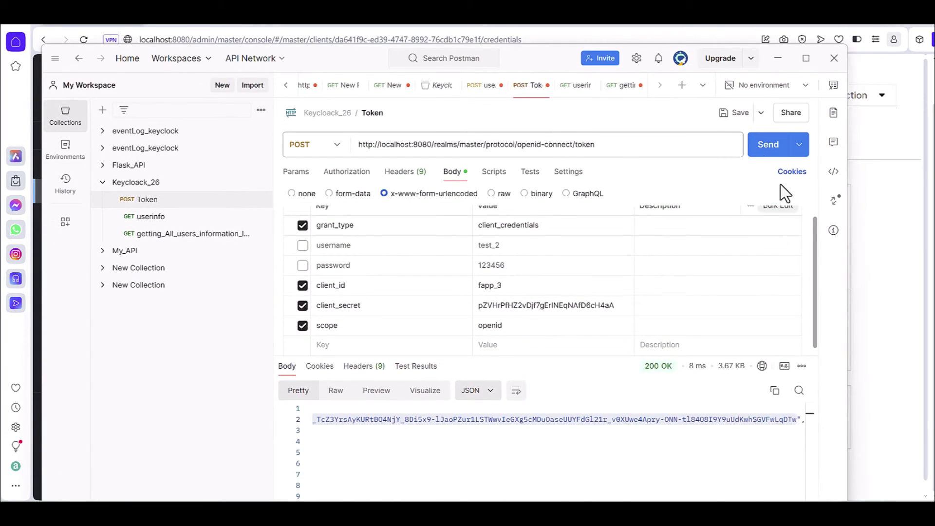
Step: Send the Token request, copy the new access_token, and open getting_All_users_information_list
left_click(765, 149)
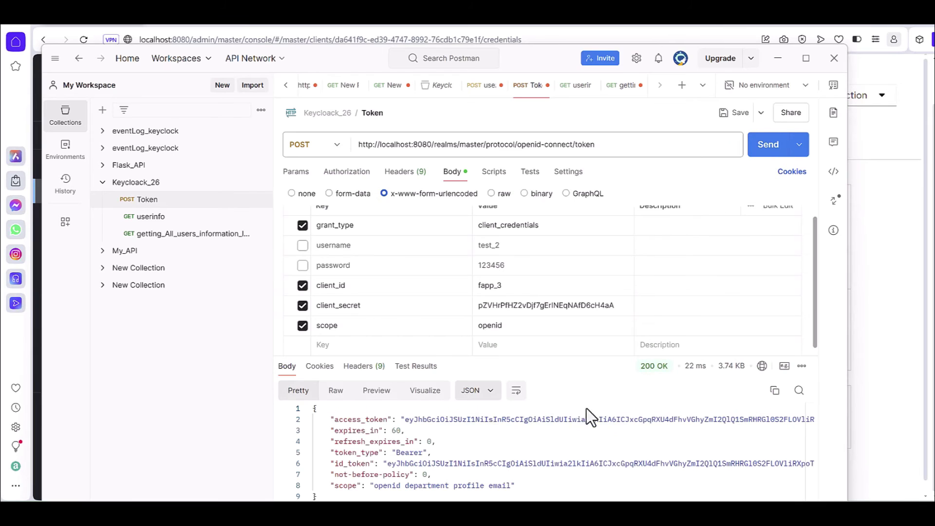
left_click_drag(407, 422, 797, 419)
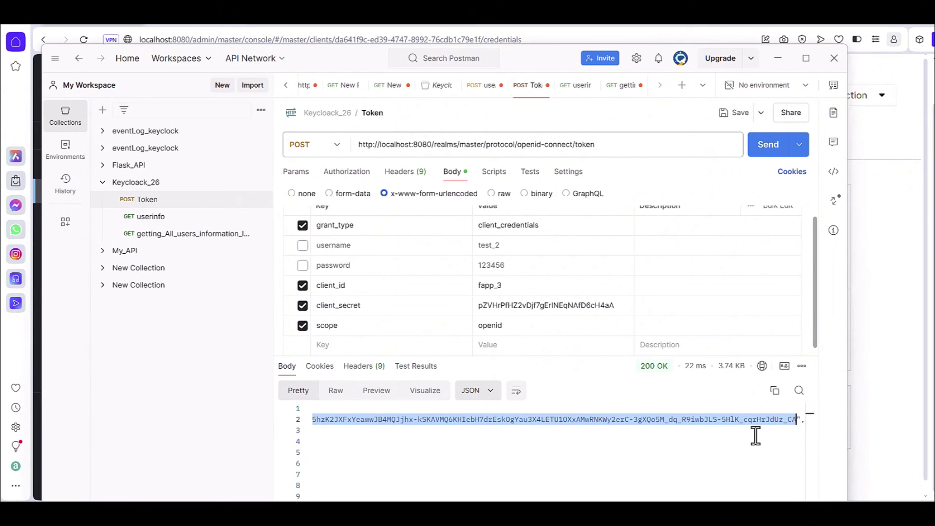
left_click(156, 238)
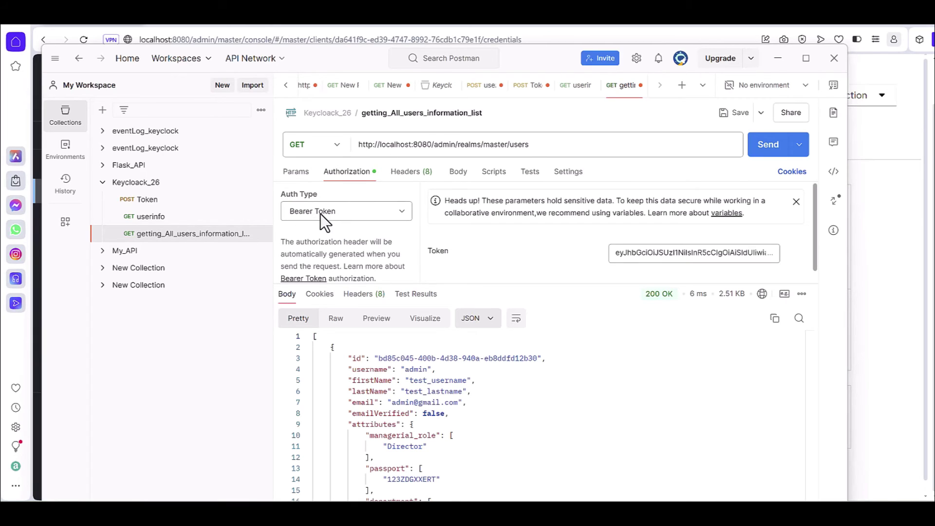
Step: Replace the users-list request's Bearer Token with the new access token and send it
double_click(704, 252)
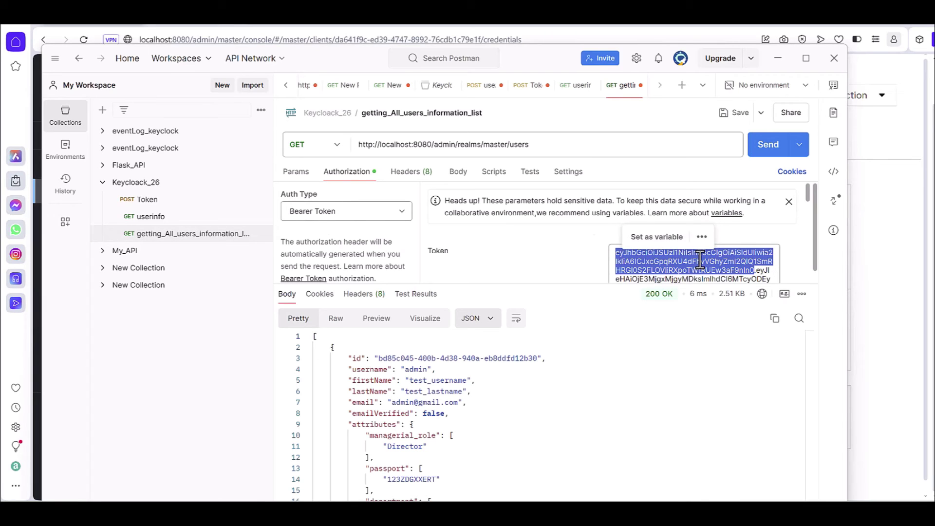
key("ctrl+a")
key("BackSpace")
key("ctrl+v")
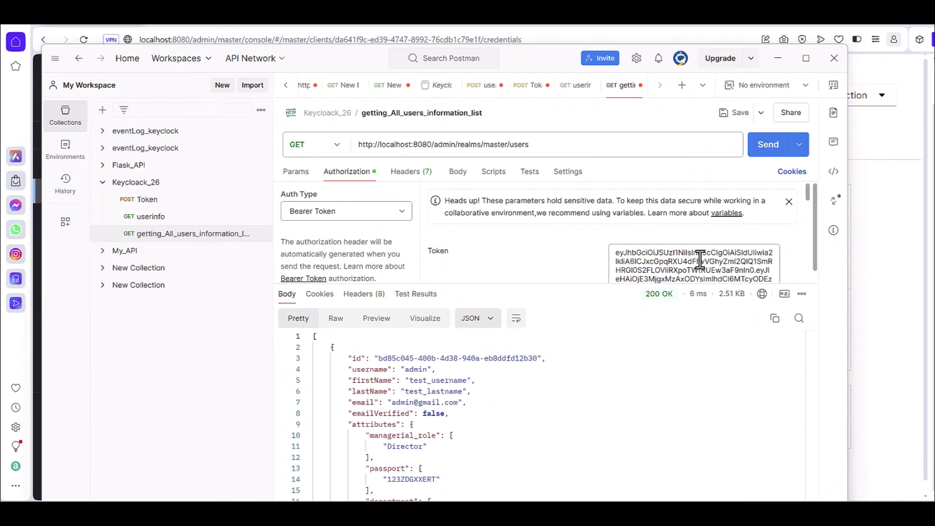
left_click(759, 153)
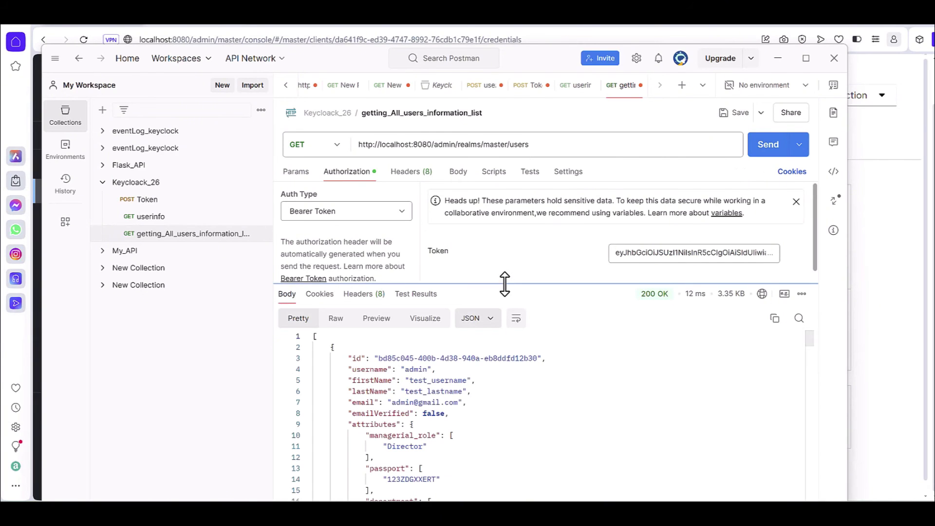
Step: Inspect the admin user's passport attribute and department IT in the 200 OK response
left_click_drag(503, 282, 511, 228)
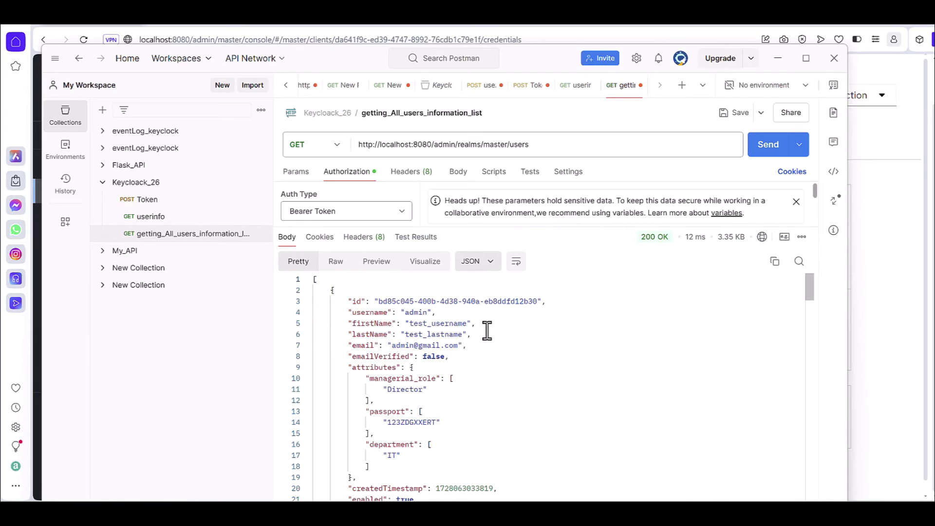
scroll(487, 331, "down", 3)
scroll(486, 330, "up", 3)
left_click_drag(428, 389, 366, 379)
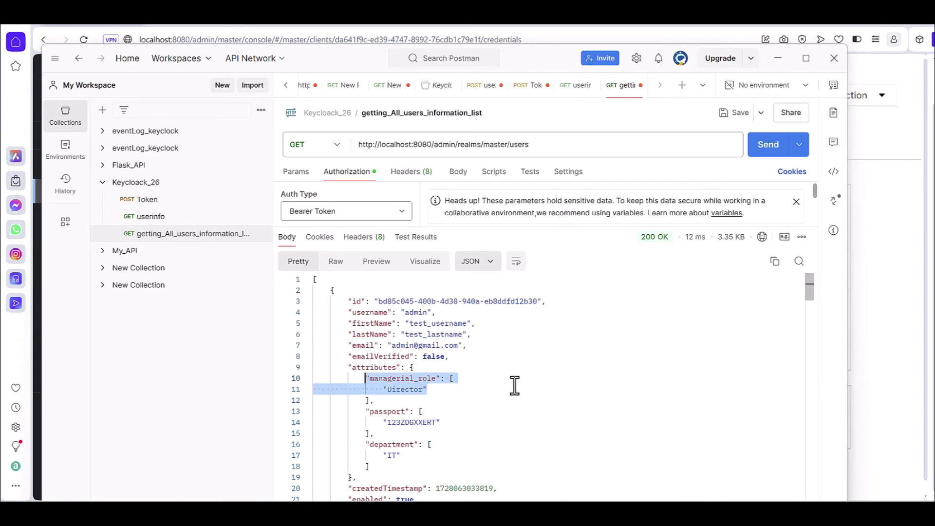
scroll(514, 386, "down", 3)
left_click_drag(441, 346, 354, 329)
left_click_drag(411, 380, 366, 373)
Step: Check test_1's managerial_role, passport and department Development attributes in the response
scroll(467, 382, "down", 7)
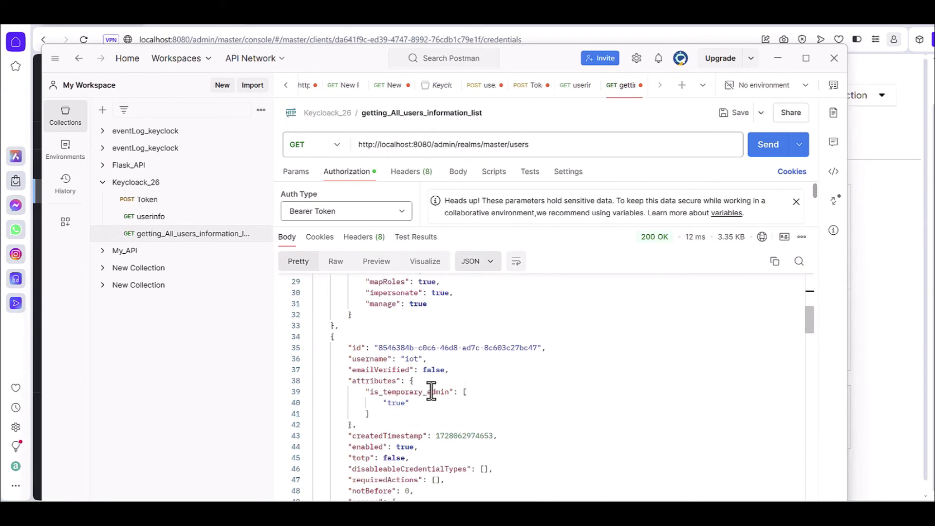
scroll(430, 391, "down", 4)
scroll(390, 384, "up", 4)
scroll(467, 406, "down", 2)
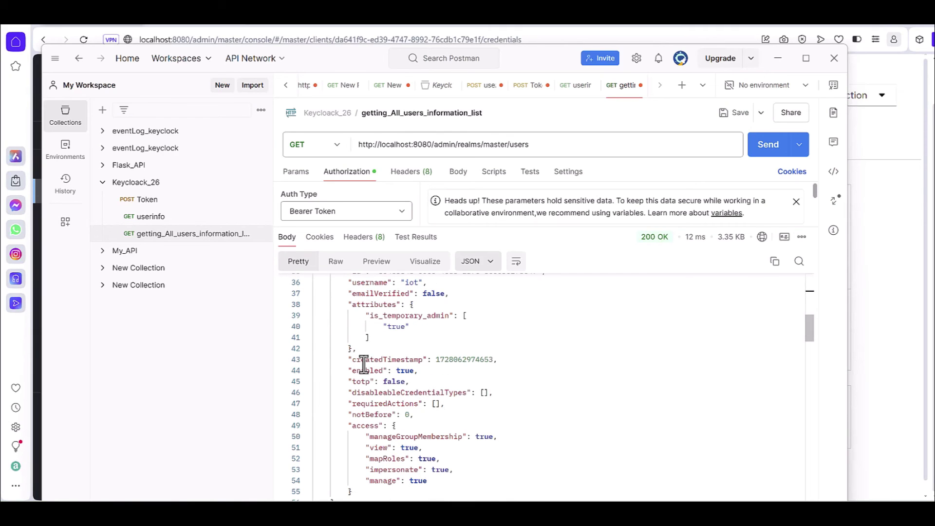
scroll(479, 373, "down", 5)
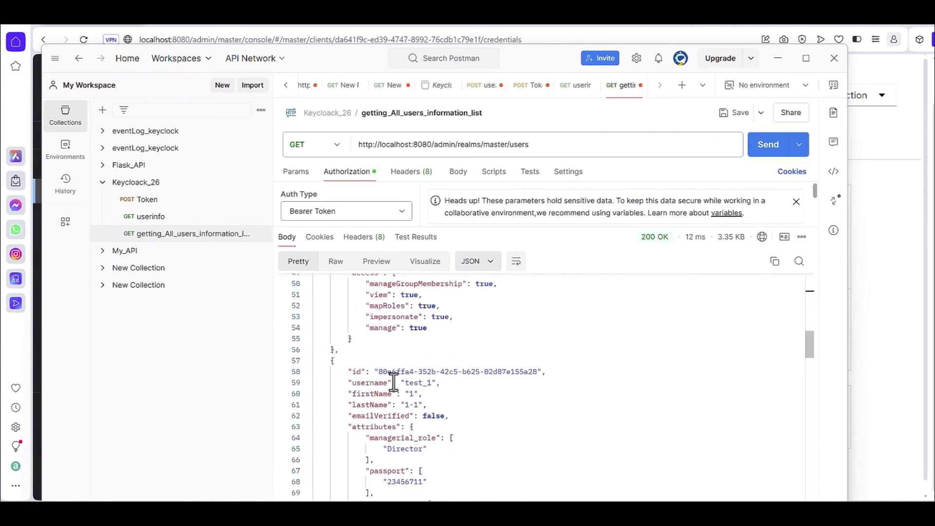
scroll(409, 376, "down", 2)
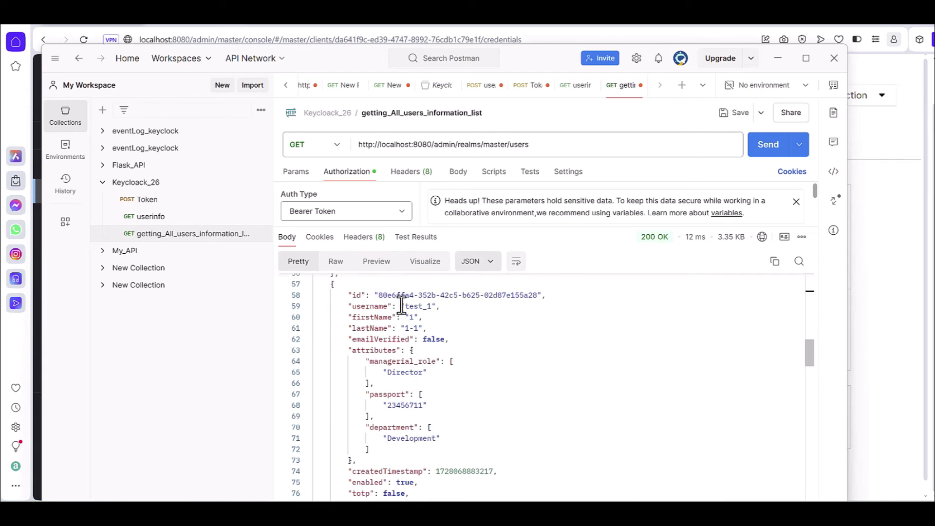
left_click_drag(401, 306, 438, 305)
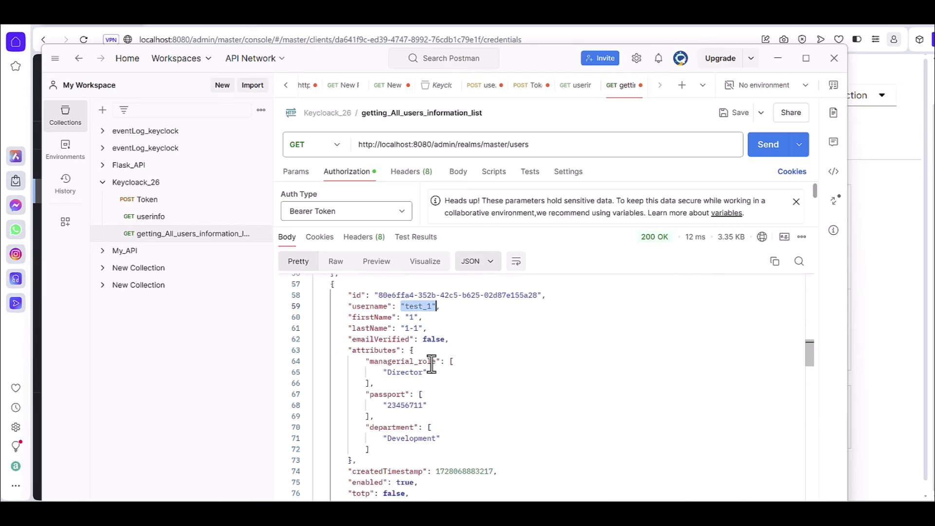
mouse_move(431, 364)
left_mouse_down()
mouse_move(388, 370)
mouse_move(428, 373)
left_mouse_up()
left_click_drag(426, 405, 365, 395)
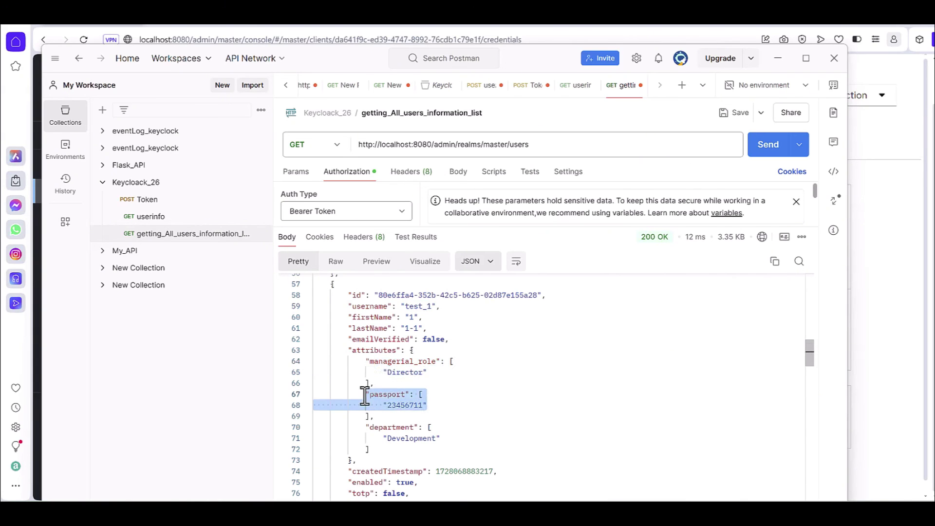
left_click_drag(440, 438, 362, 427)
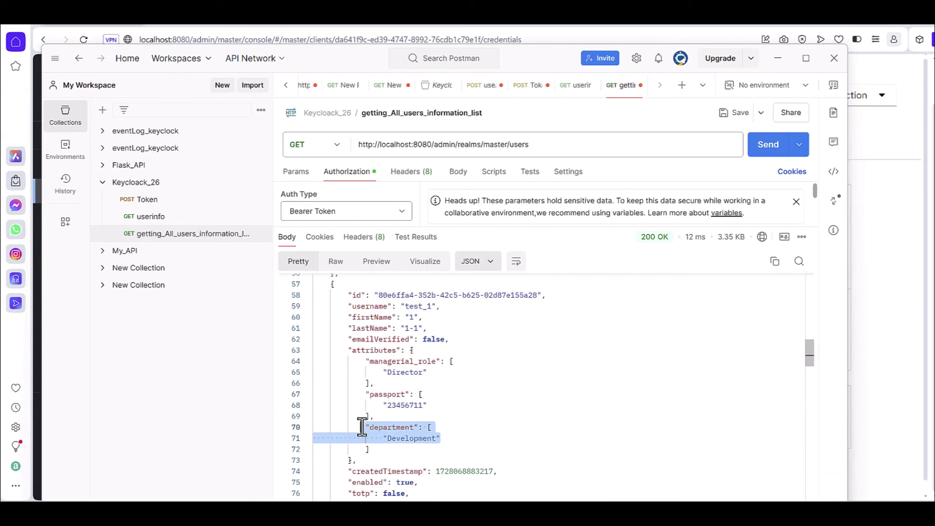
left_click(511, 392)
scroll(512, 392, "up", 5)
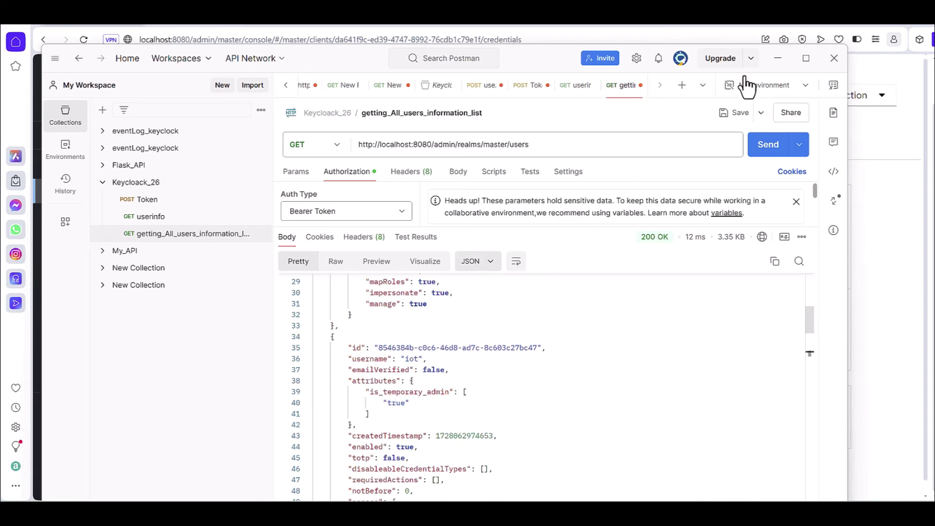
Step: Minimize Postman and view the master realm's Users list, now including service-account-fapp_3
left_click(777, 60)
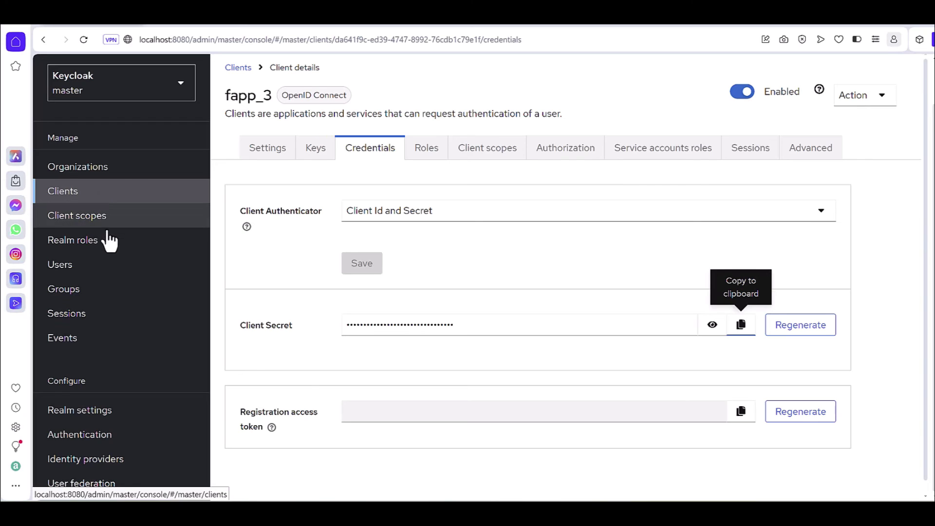
left_click(64, 270)
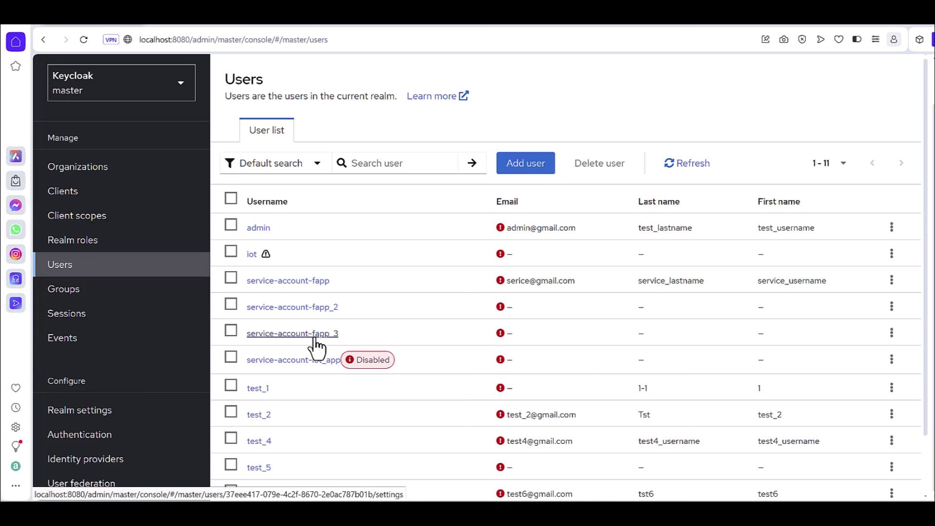
Step: Return from the Users list to the fapp_3 client's Credentials tab via Clients
left_click(51, 194)
left_click(241, 365)
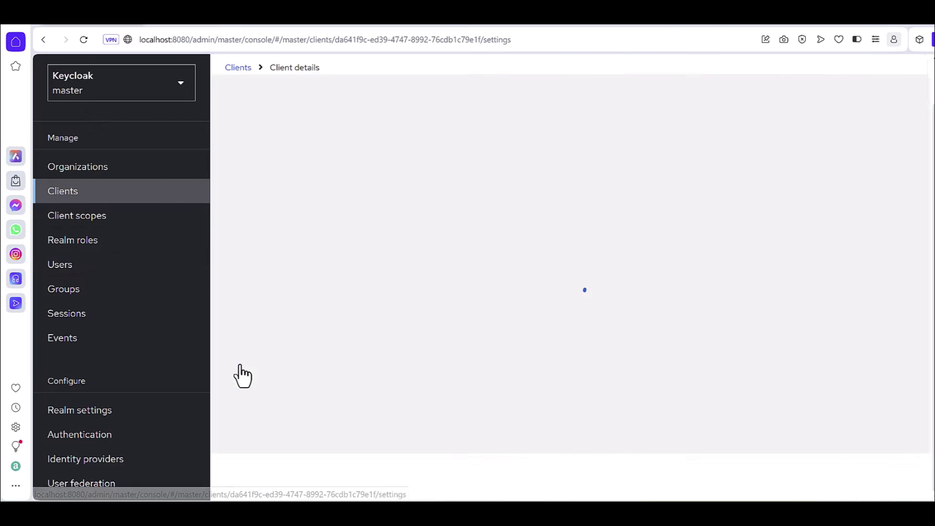
left_click(366, 159)
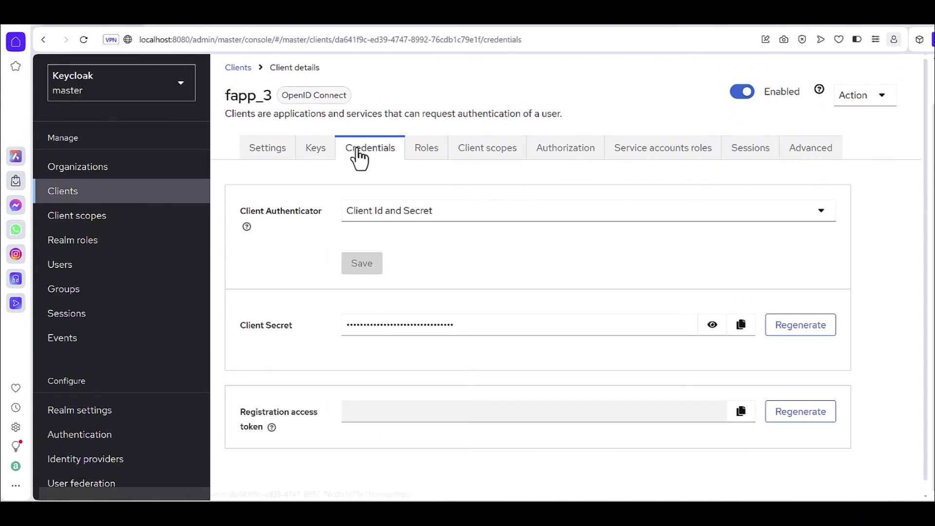